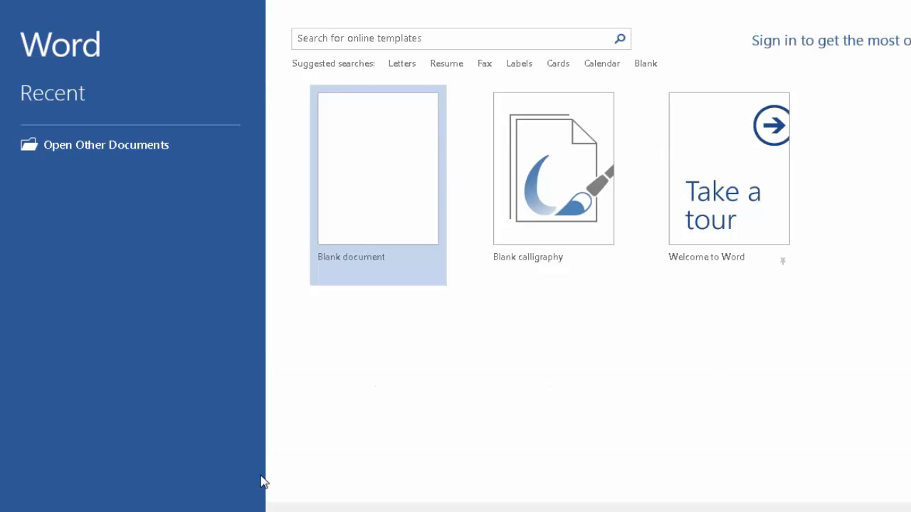
- Create a blank document and log in to Invantive Composition using the Demo MySQL webservice connection
left_click(377, 194)
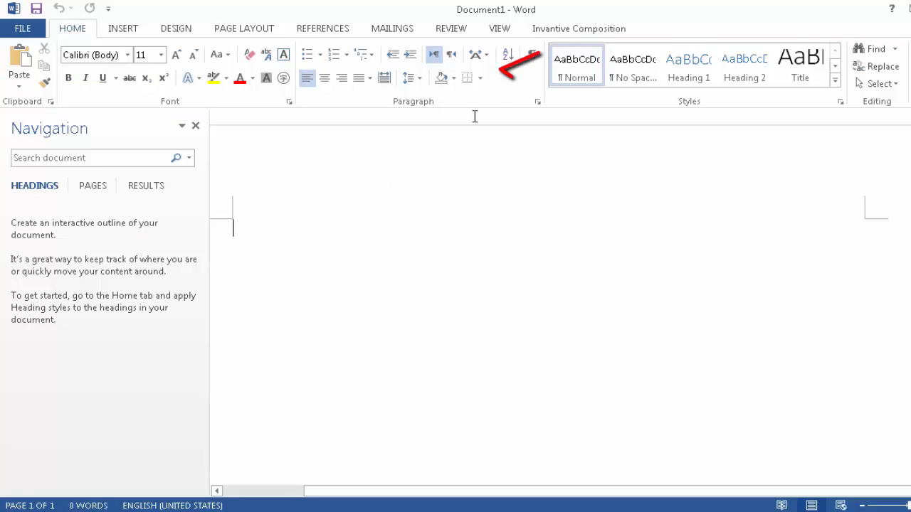
left_click(572, 30)
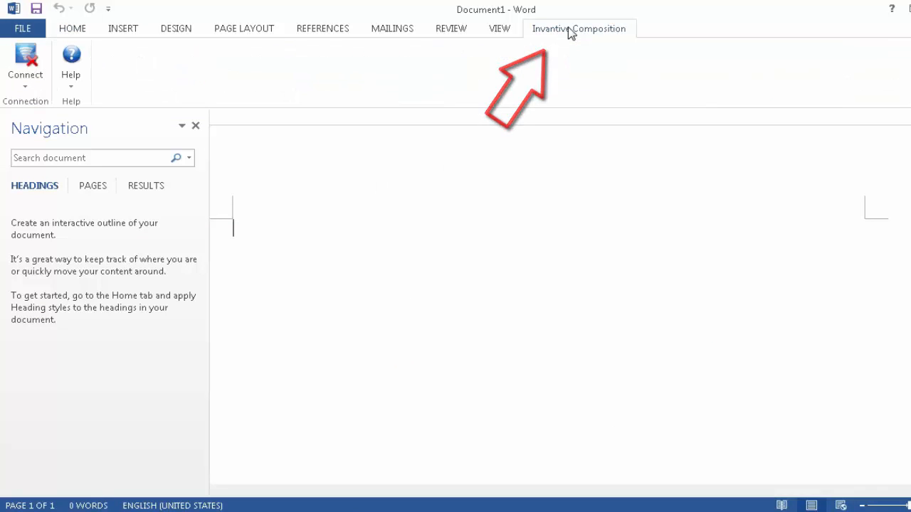
left_click(25, 62)
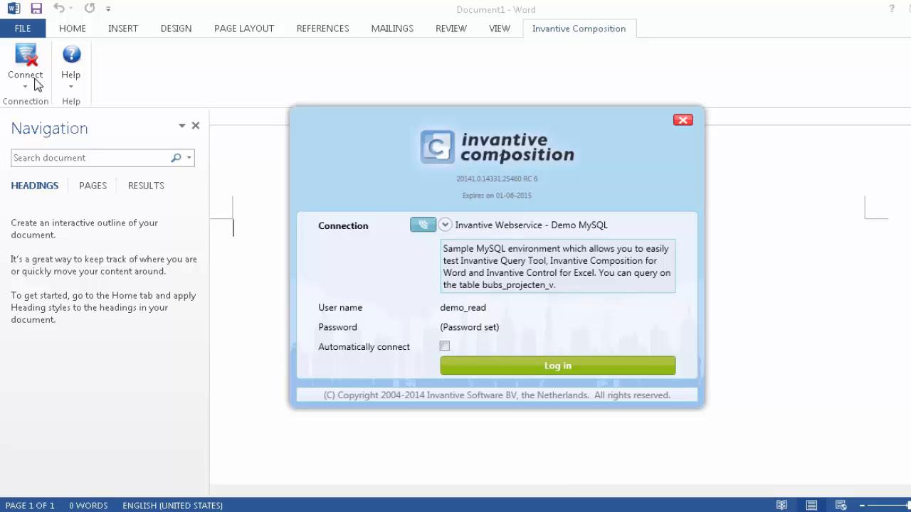
left_click(560, 369)
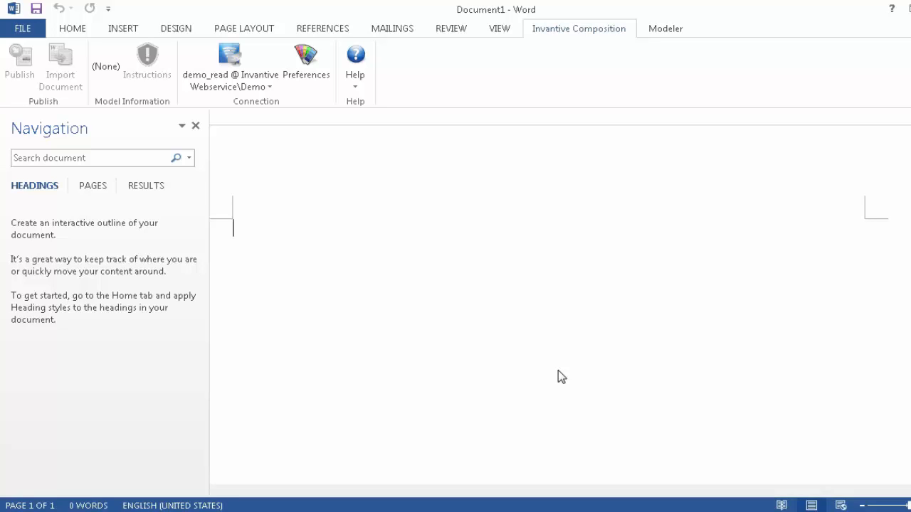
- Install an Invantive Composition model in the blank document and open it in the model editor
left_click(663, 29)
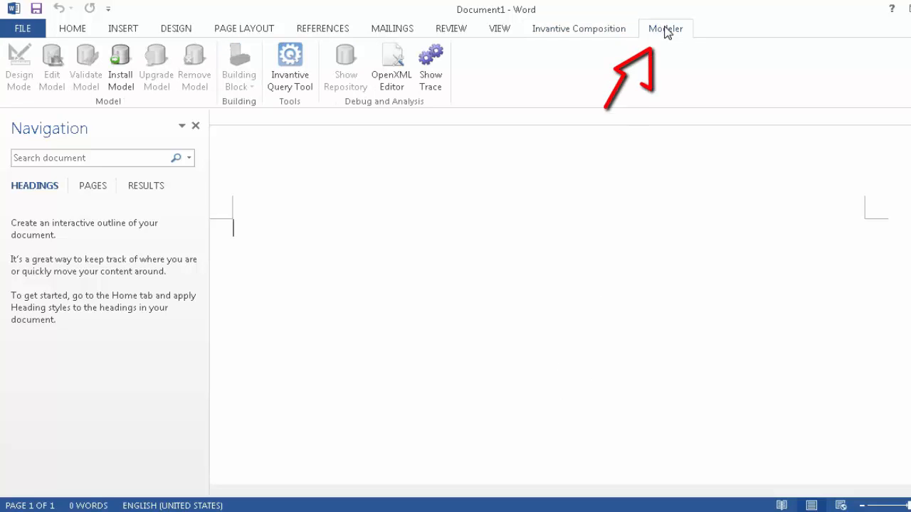
left_click(599, 36)
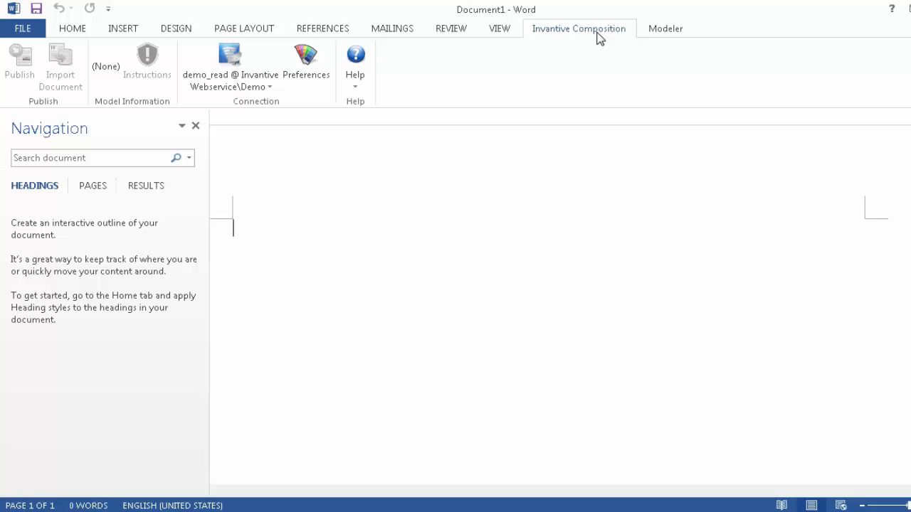
left_click(660, 32)
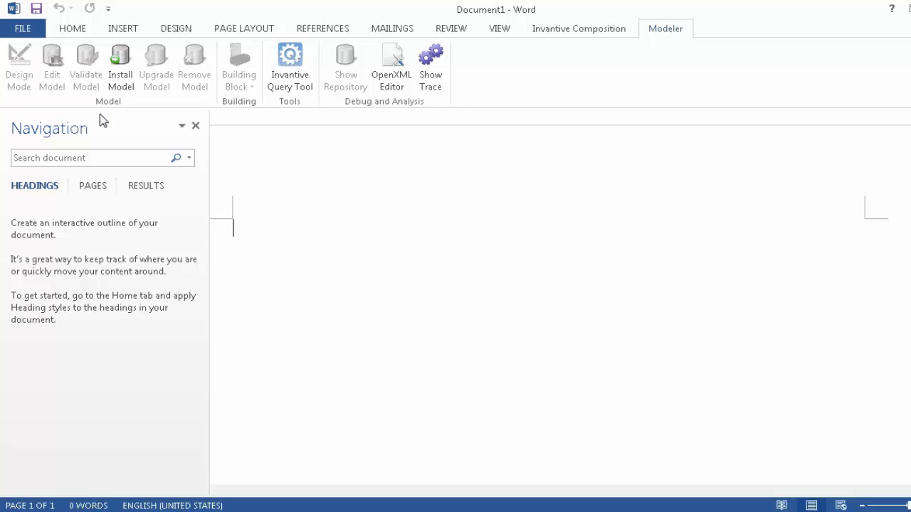
left_click(119, 73)
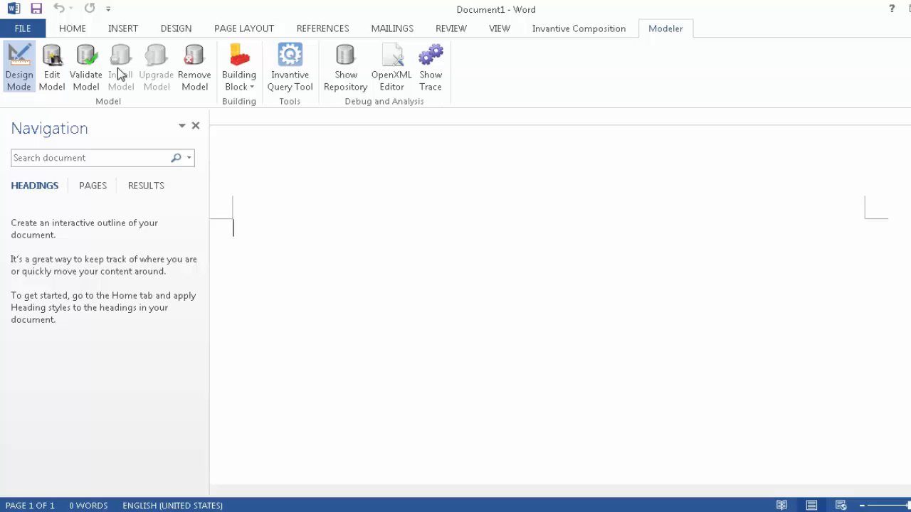
left_click(52, 76)
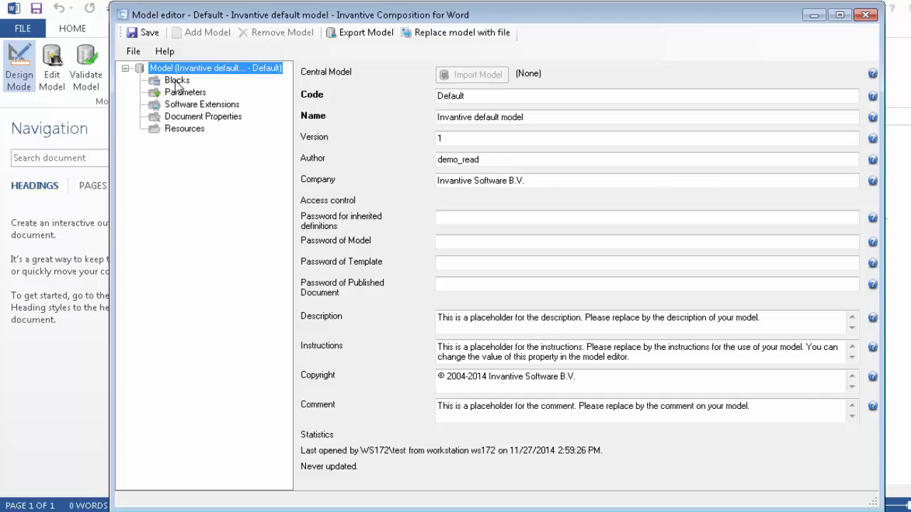
- Review the model's Blocks, Parameters, Software Extensions, Document Properties and Resources sections
left_click(178, 84)
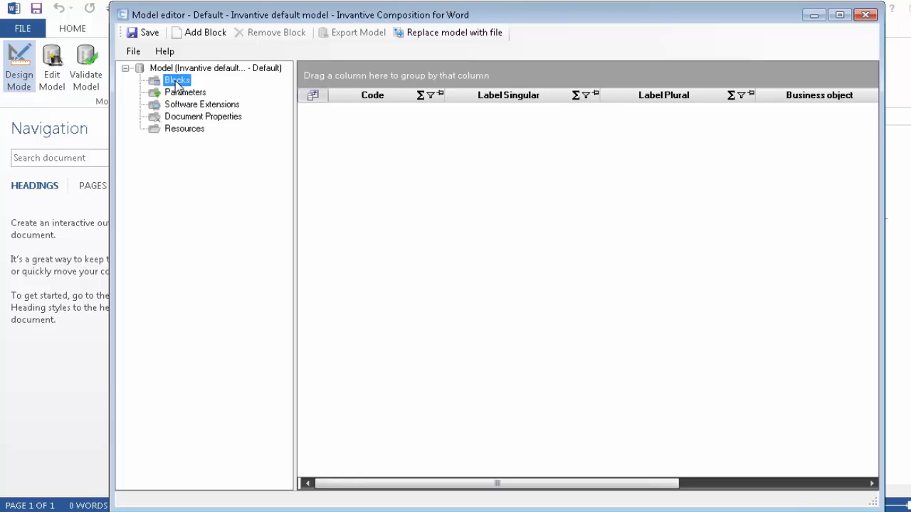
left_click(178, 93)
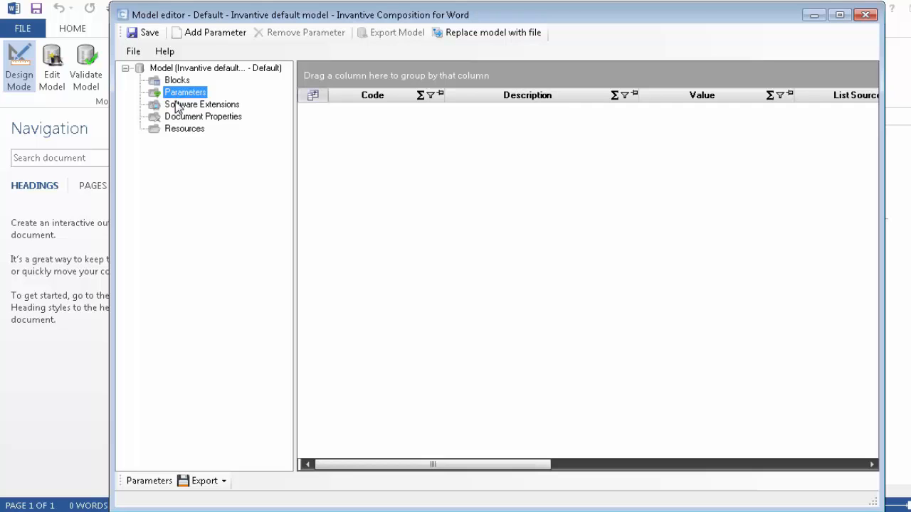
left_click(177, 105)
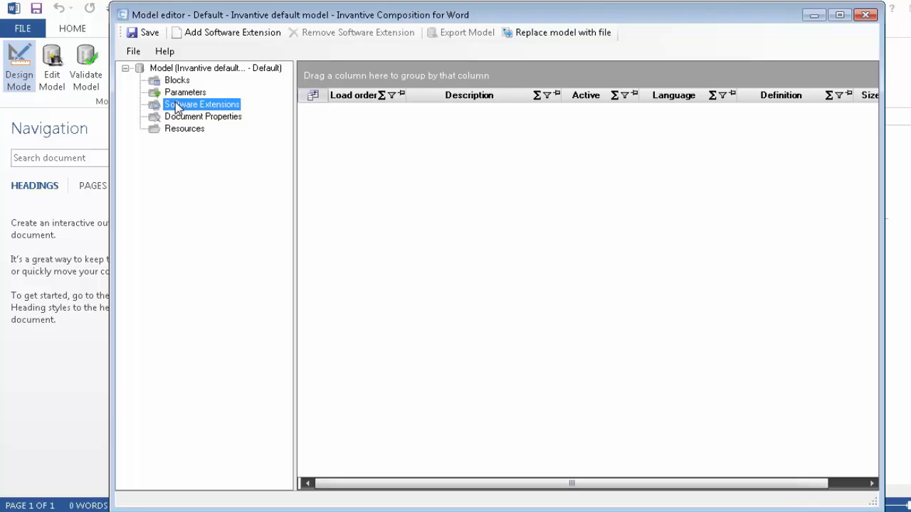
left_click(175, 119)
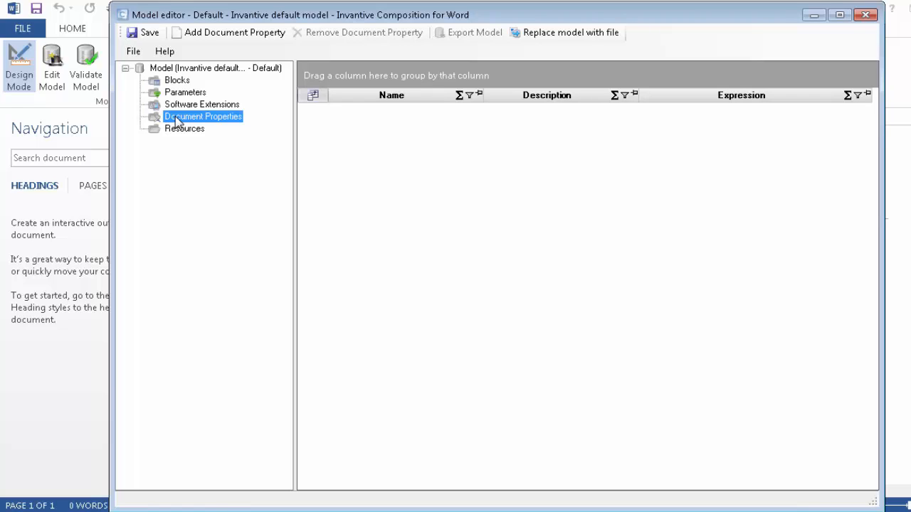
left_click(177, 129)
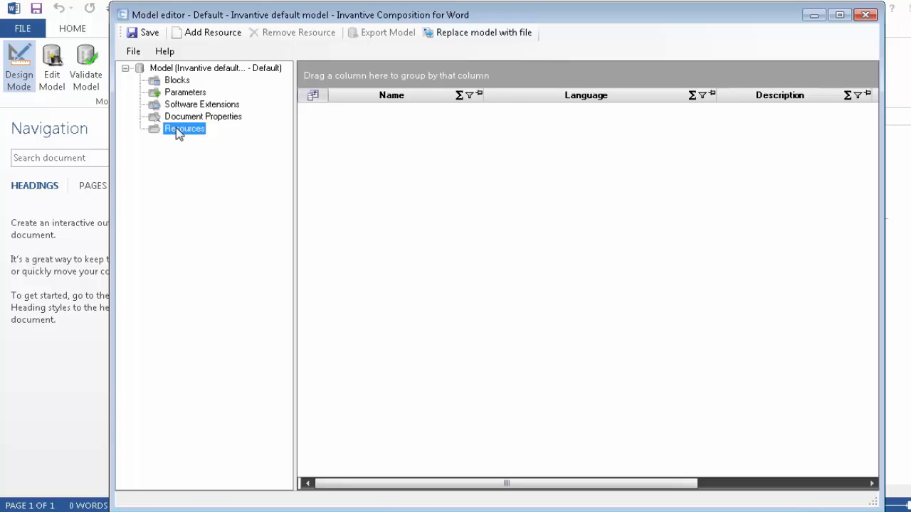
left_click(177, 81)
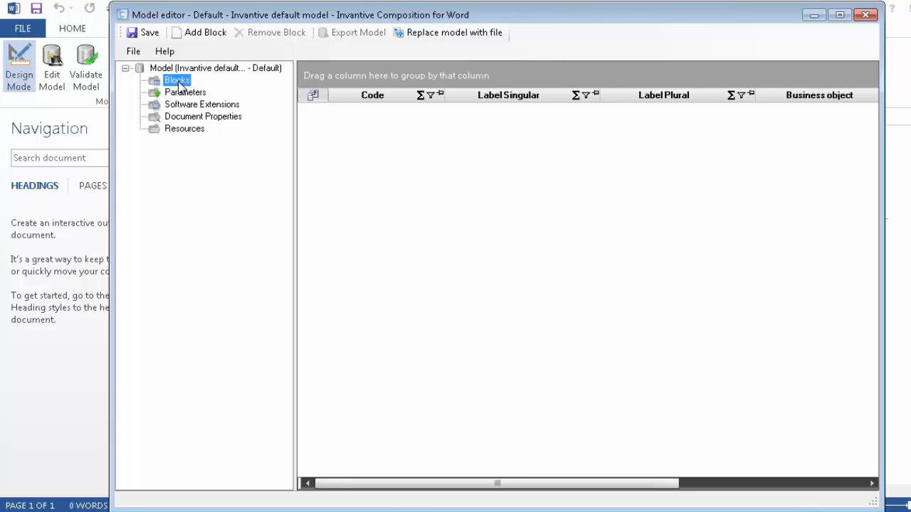
- Set the model's code to "Projectlist" and its name to "List of projects"
left_click(182, 68)
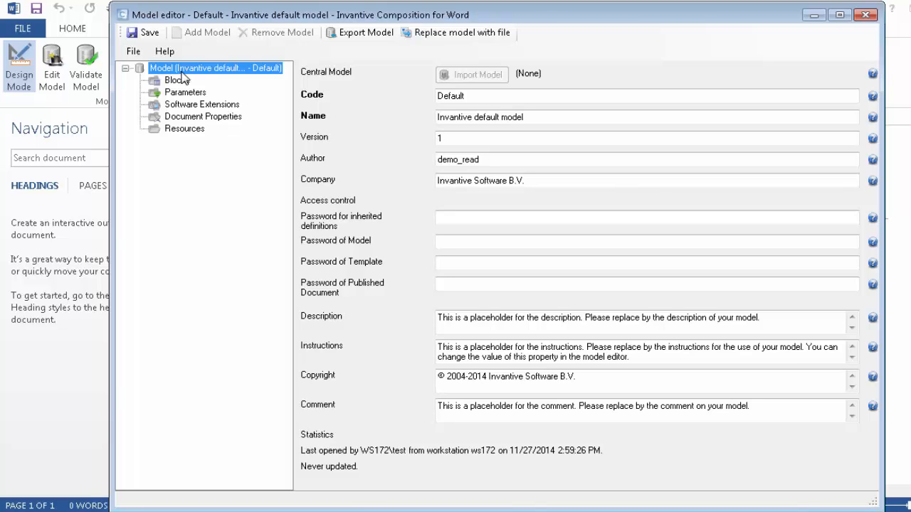
left_click_drag(488, 94, 384, 99)
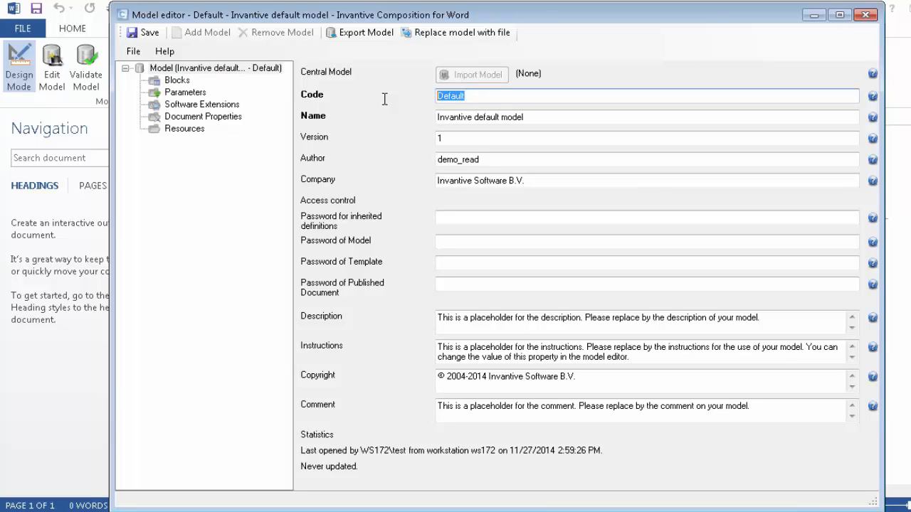
type("Projectlist")
key("Tab")
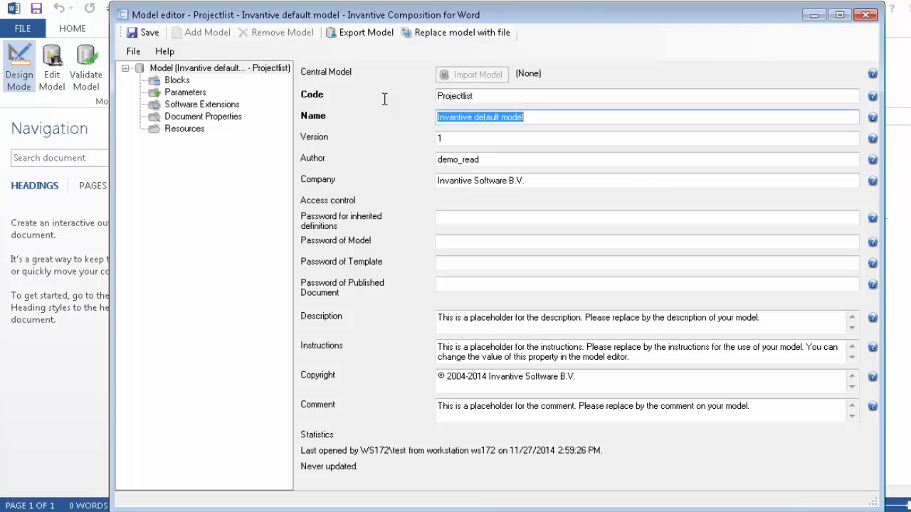
type("List of ")
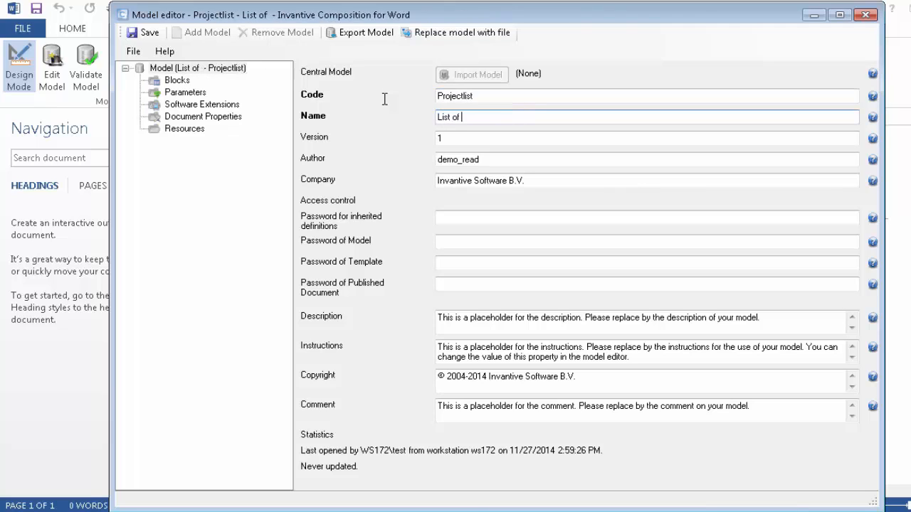
type("projects")
key("Tab")
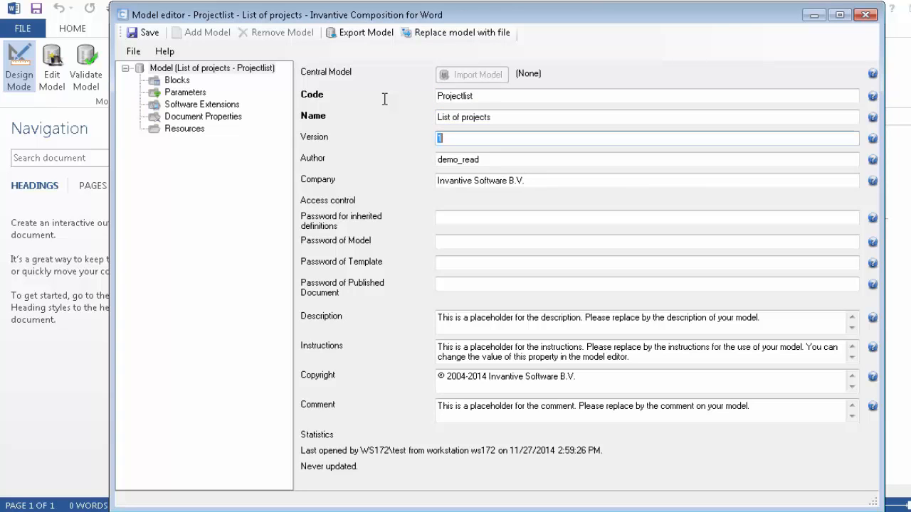
- Enter the author's full name and set the company to "Invantive B.V." in the model properties
key("Tab")
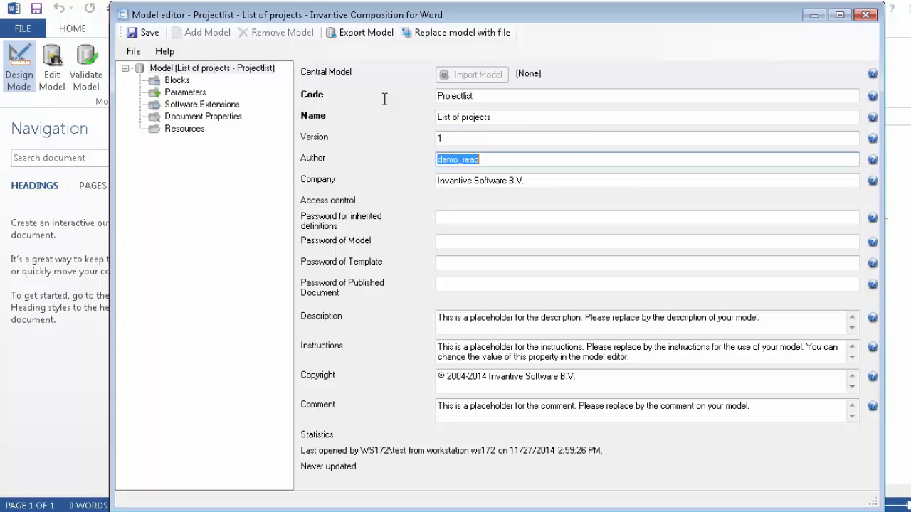
type("Guido Leenders")
key("Tab")
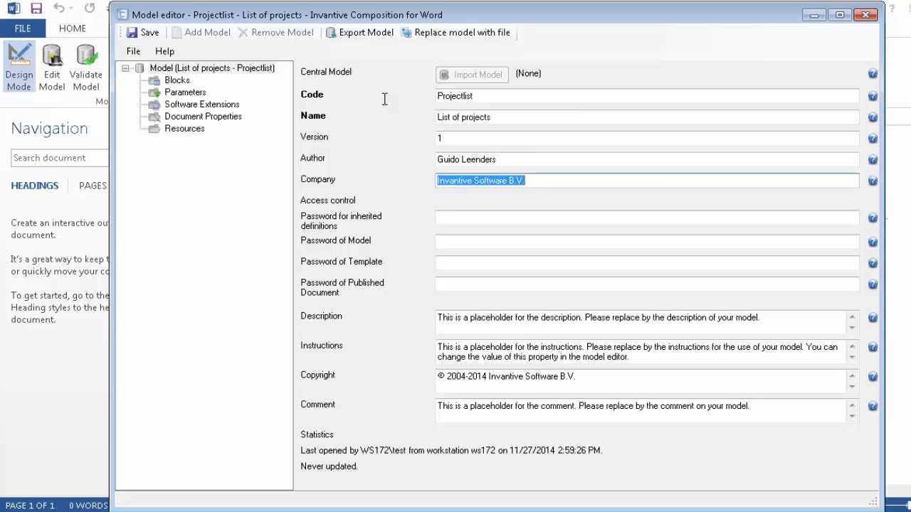
type("Invantive B.V.")
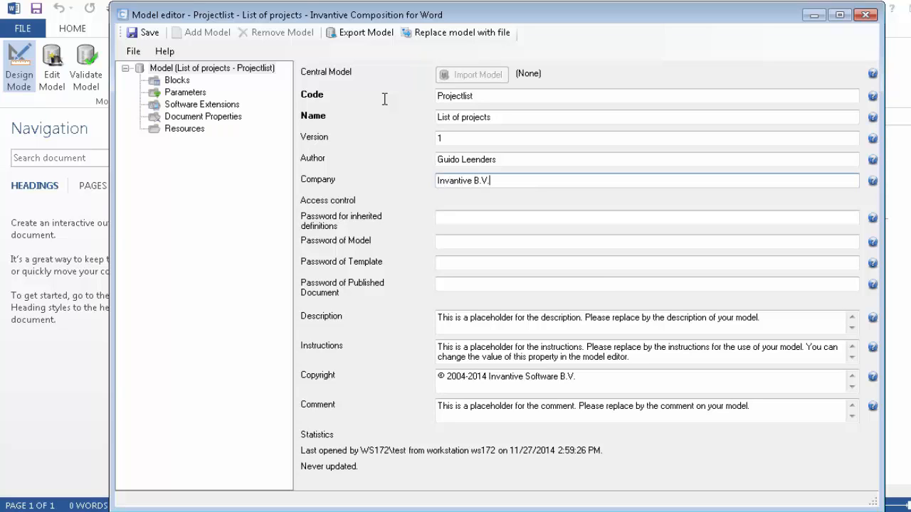
left_click(464, 215)
left_click(461, 242)
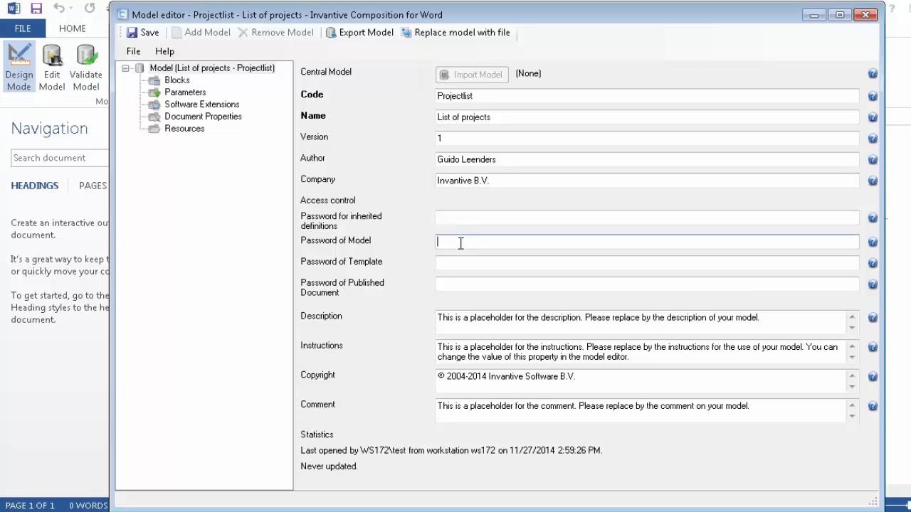
left_click(456, 262)
left_click(453, 285)
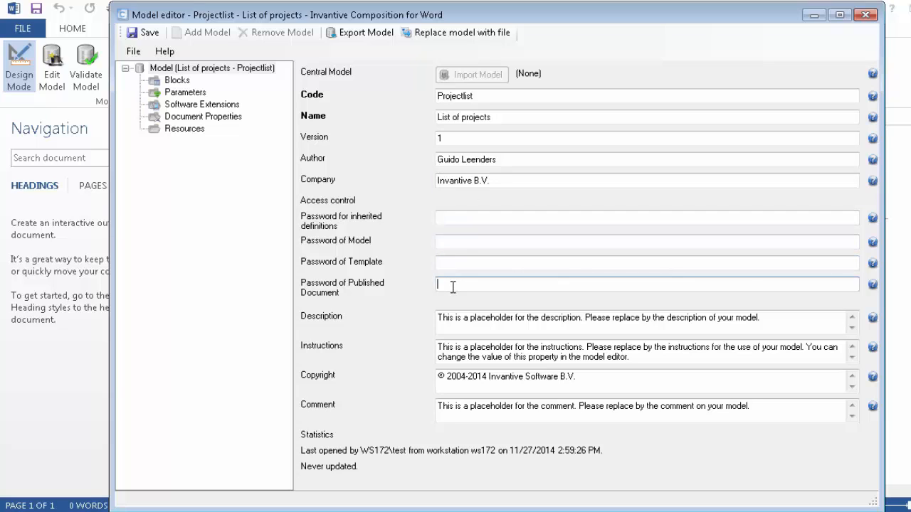
- Set the model's description to "This is a list of projects." and its instructions to "Do not distribute this list."
left_click(447, 322)
left_click_drag(764, 319, 437, 319)
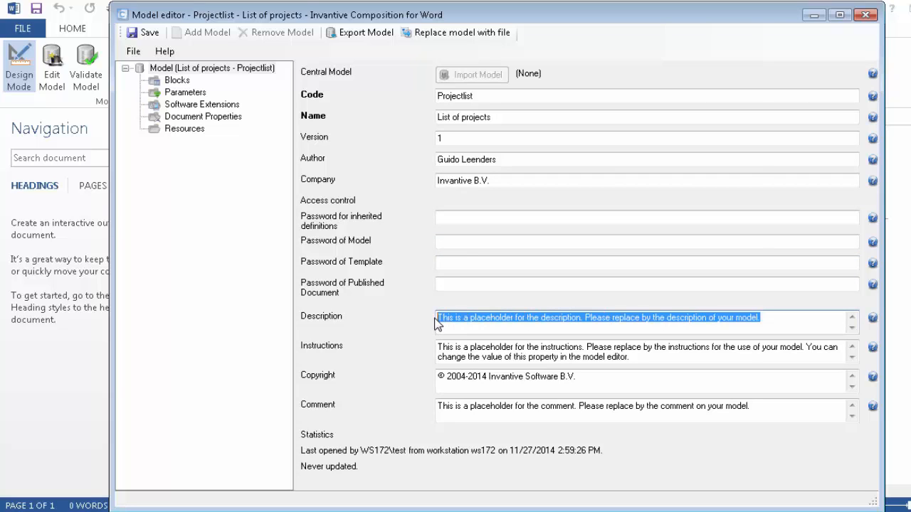
type("This is a list of pro")
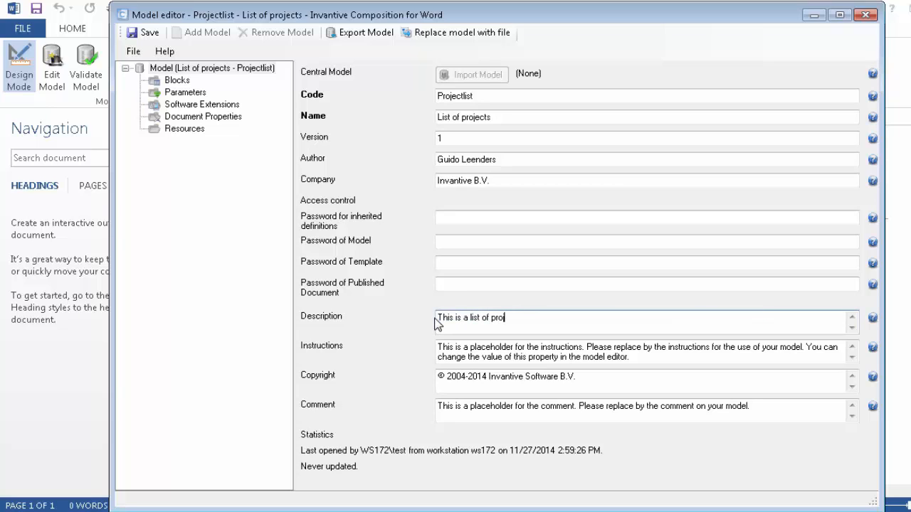
type("jects.")
left_click(520, 349)
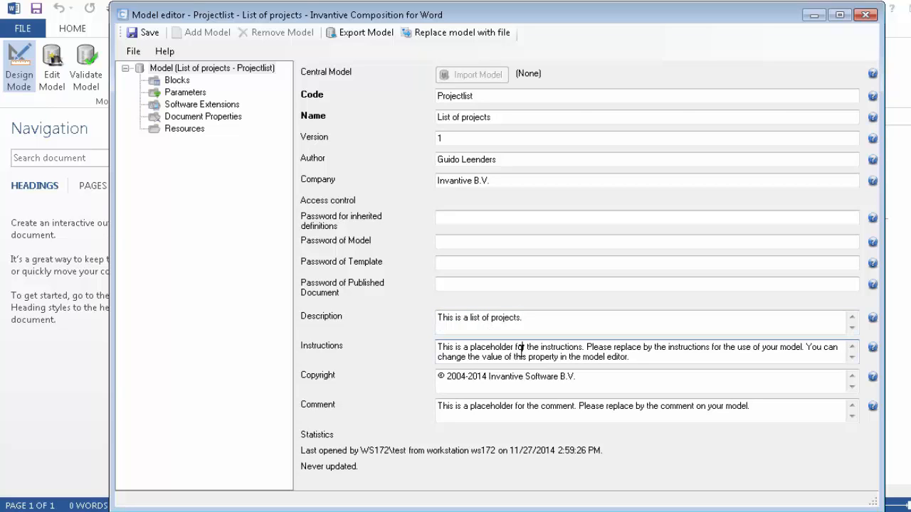
key("ctrl+a")
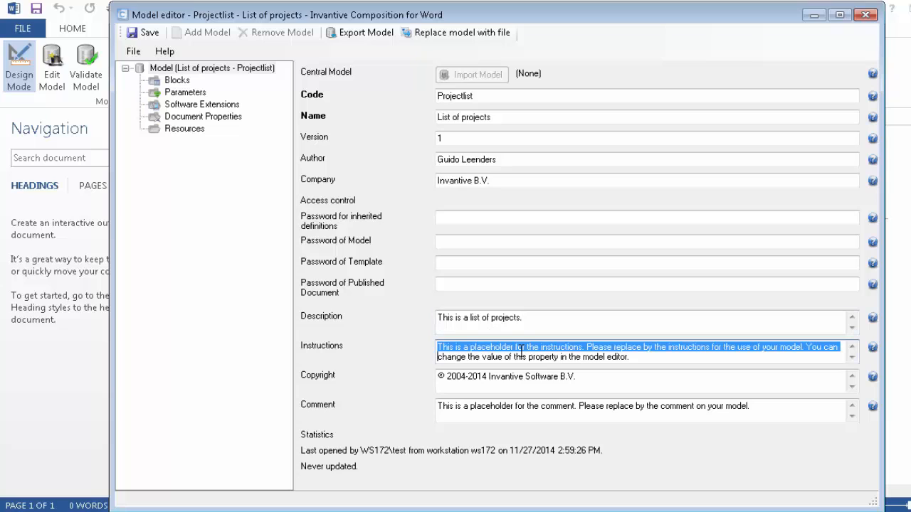
type("Do not di")
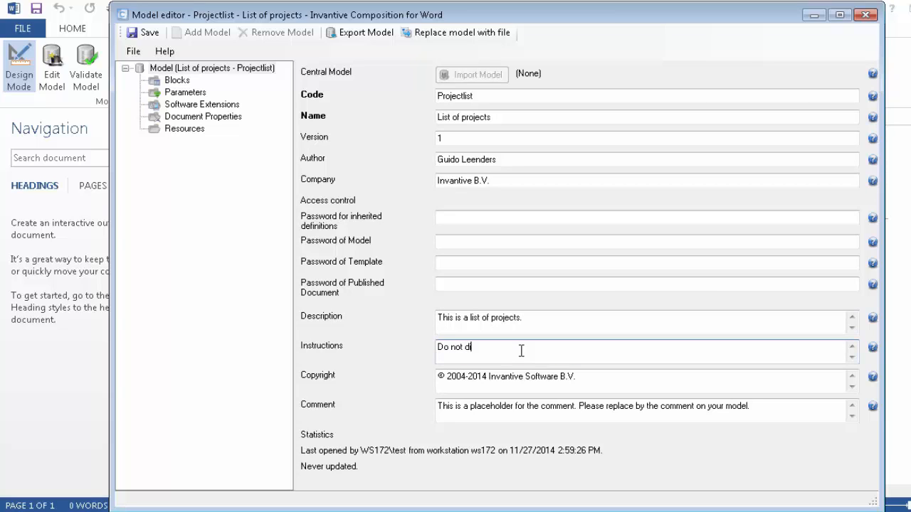
type("stribute this list.")
- Save the edited model and close the model editor
left_click(142, 33)
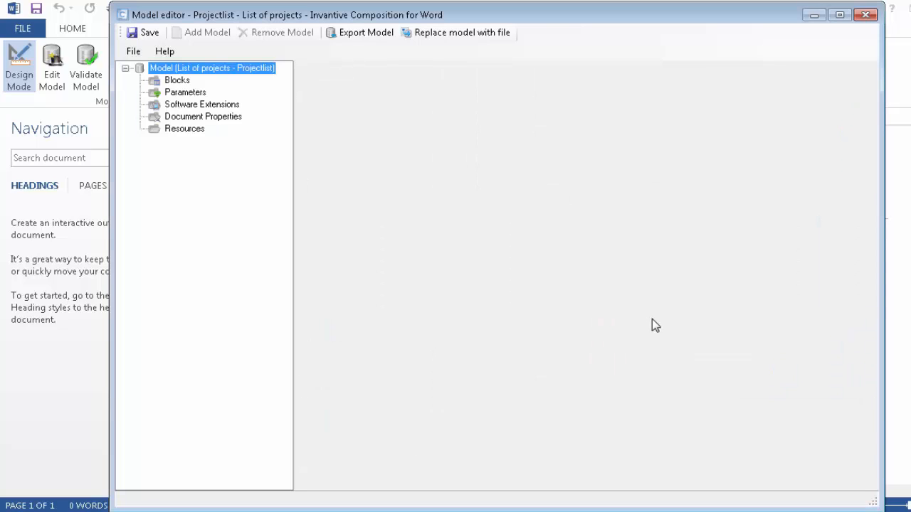
left_click(652, 320)
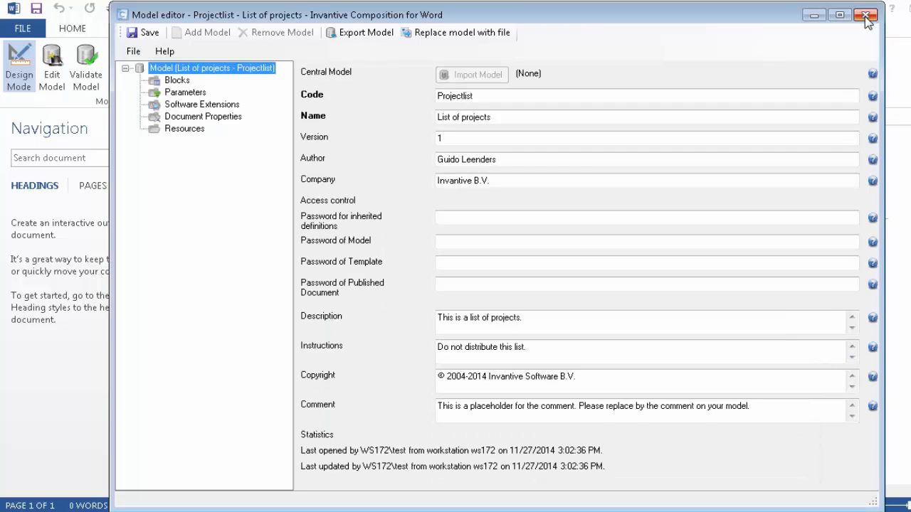
left_click(865, 14)
- Save the document to the Desktop as a Word Document named "Project List"
left_click(36, 9)
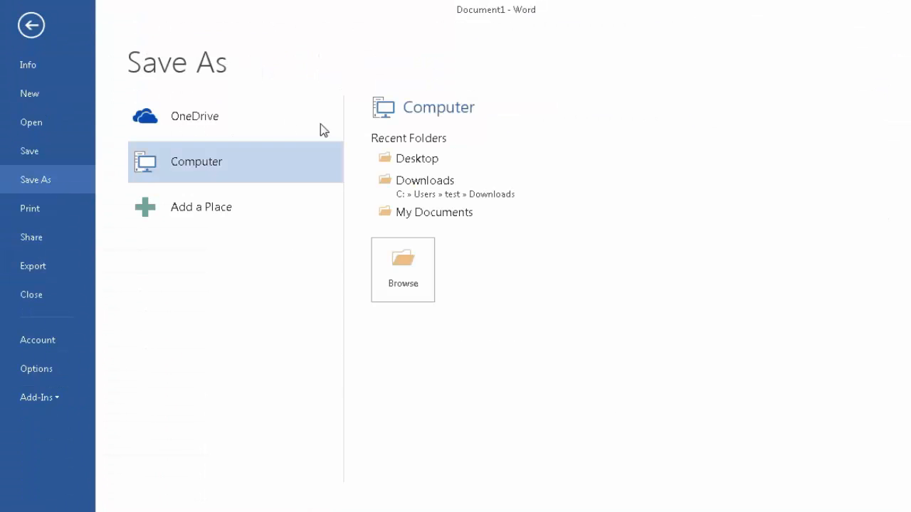
left_click(405, 159)
type("Project List")
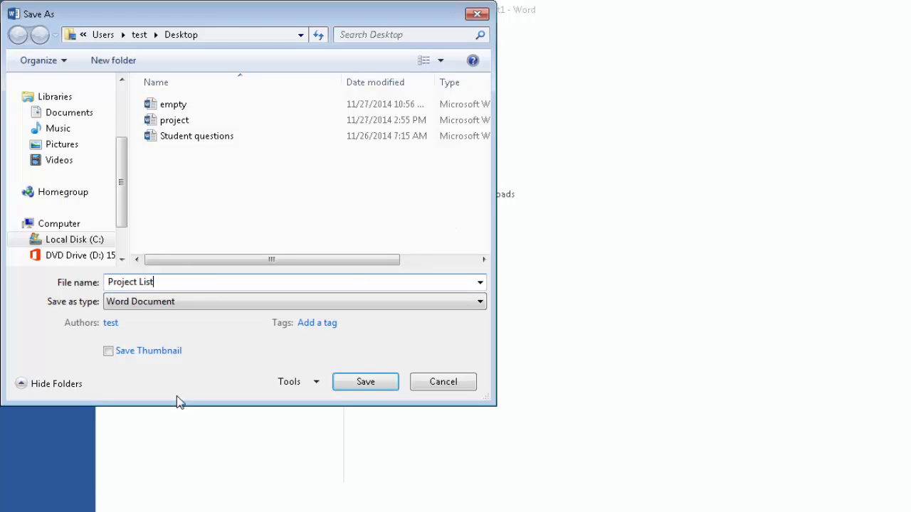
left_click(167, 356)
left_click(383, 386)
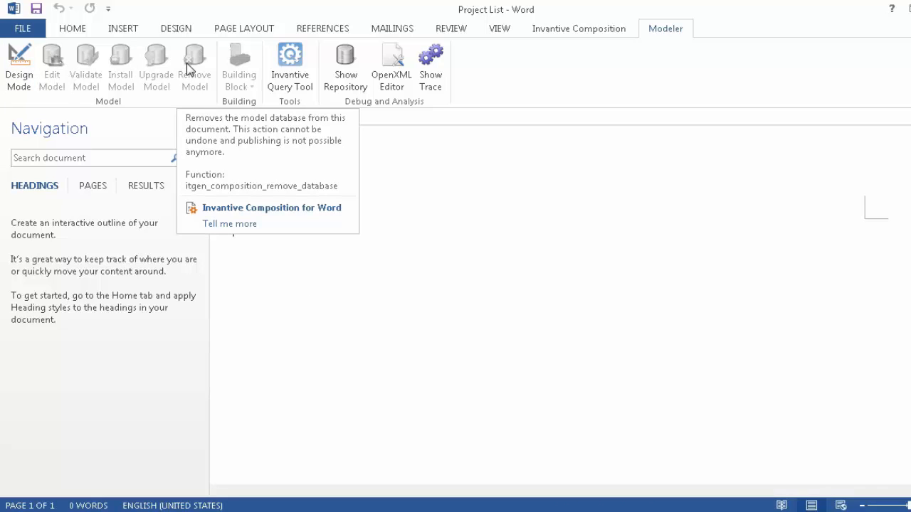
- Open the document's model for editing in design mode and add a new block to it
left_click(27, 80)
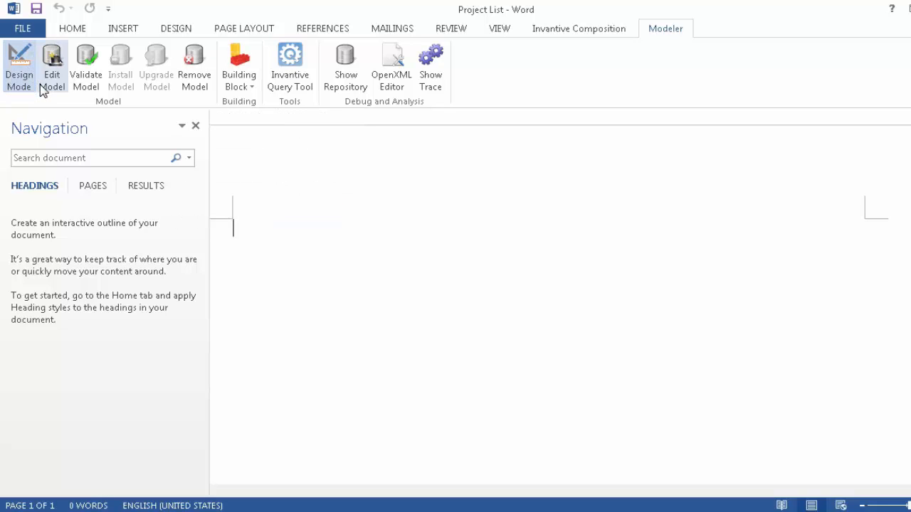
left_click(52, 81)
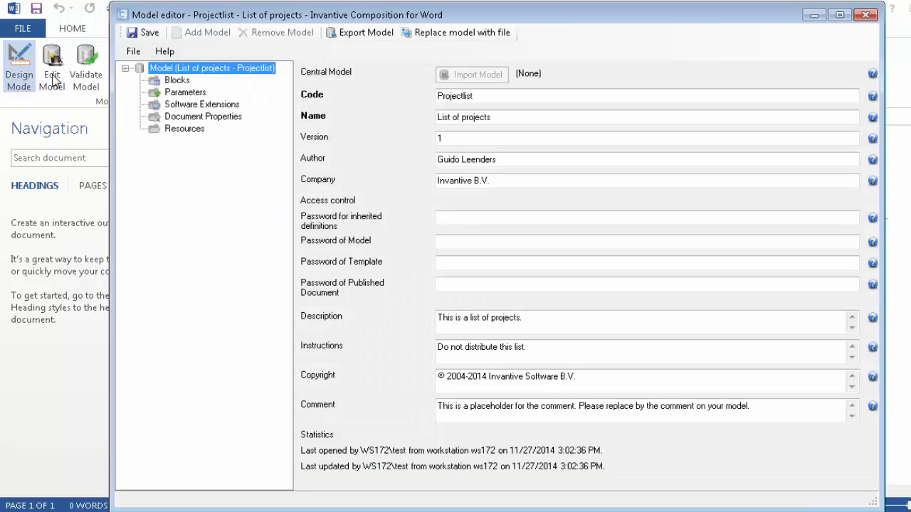
left_click(177, 81)
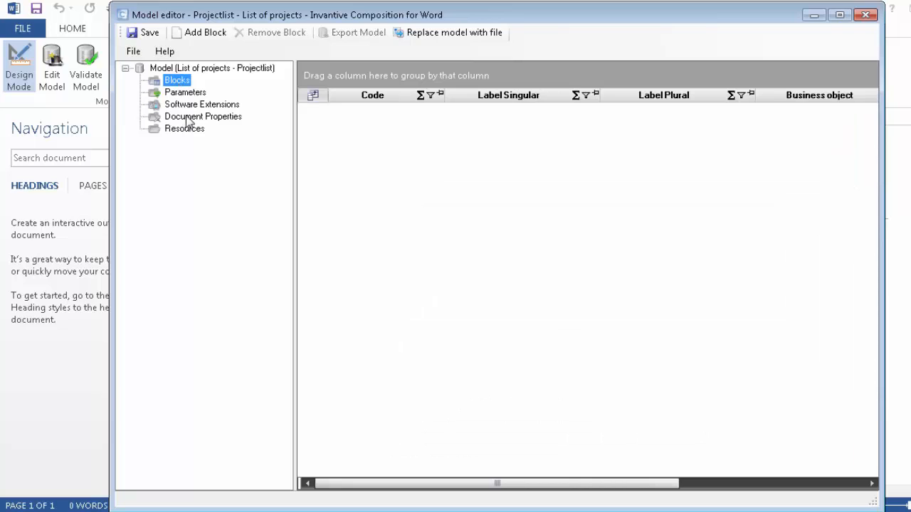
left_click(199, 36)
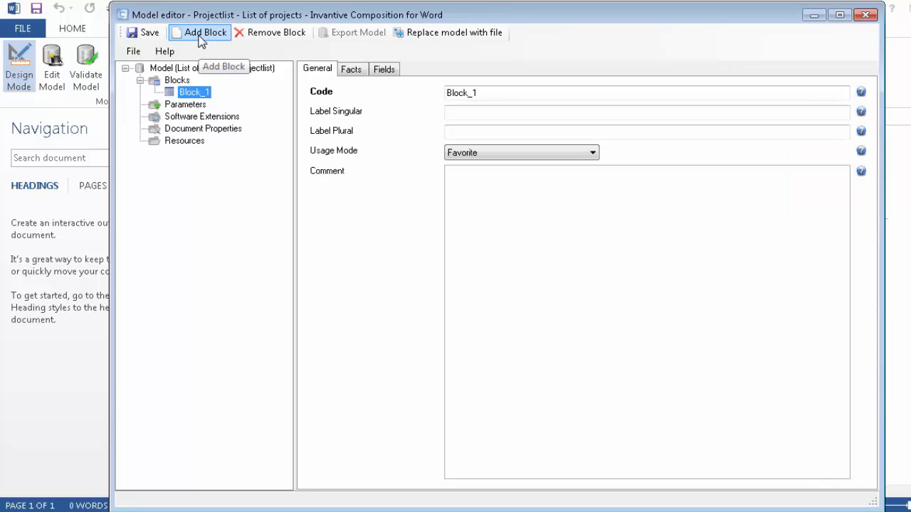
- Set the new block's code to "pjt", its singular label to "Project" and its plural label to "Projects"
double_click(488, 94)
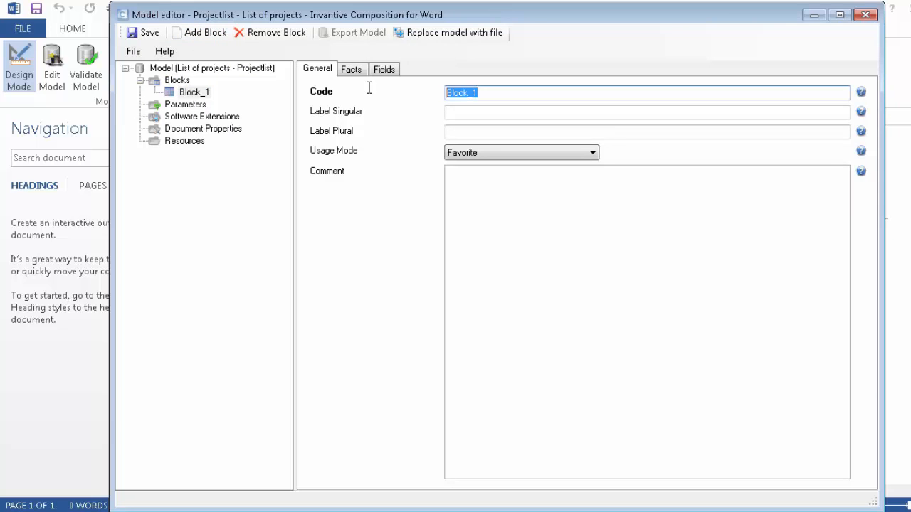
type("pjt")
key("Tab")
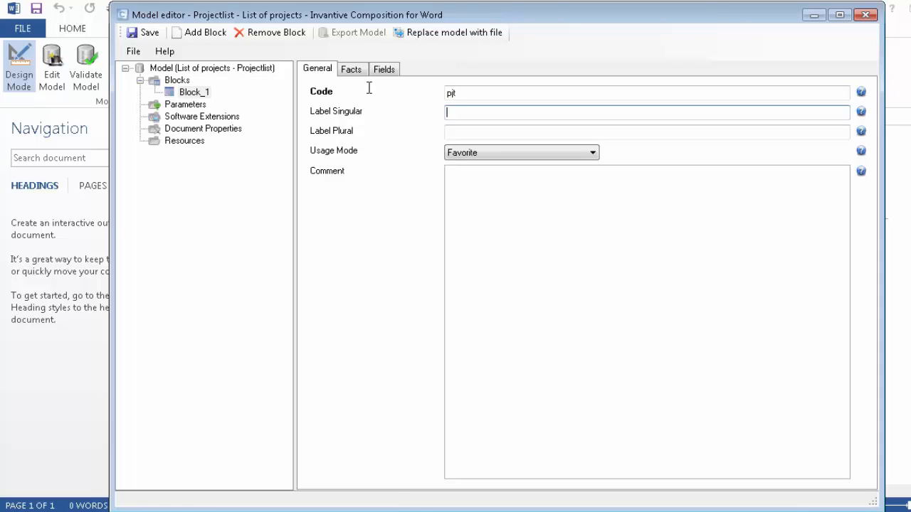
type("Project")
key("Tab")
type("Projec")
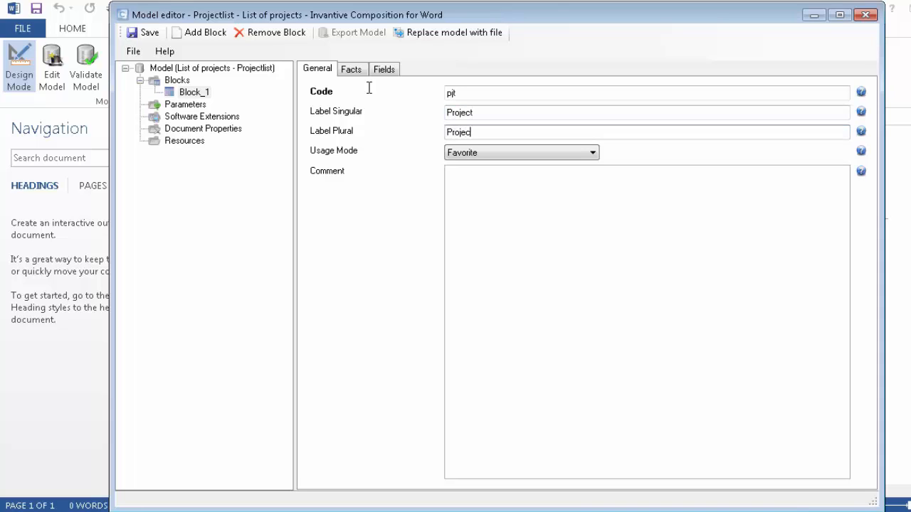
type("ts")
- Set the business object in the block's facts to "bubs_projecten_v"
left_click(354, 69)
left_click(459, 88)
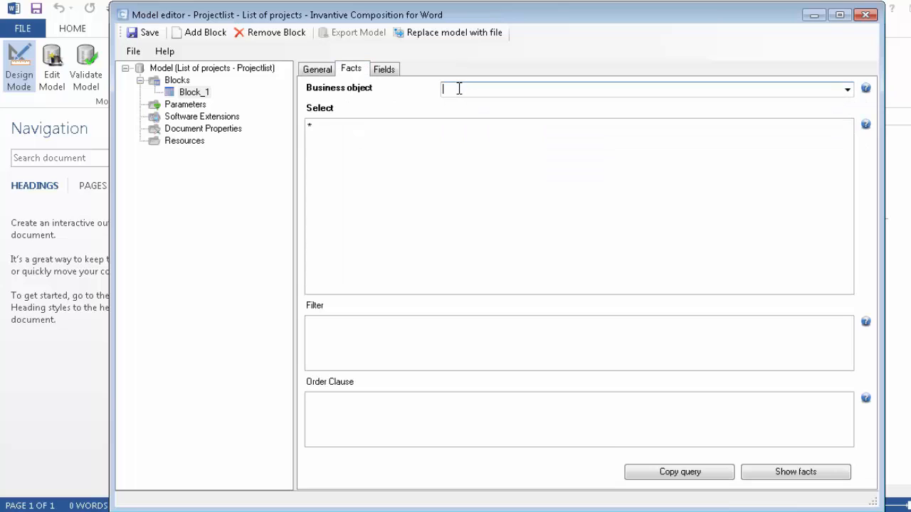
type("bubs_projecten_v")
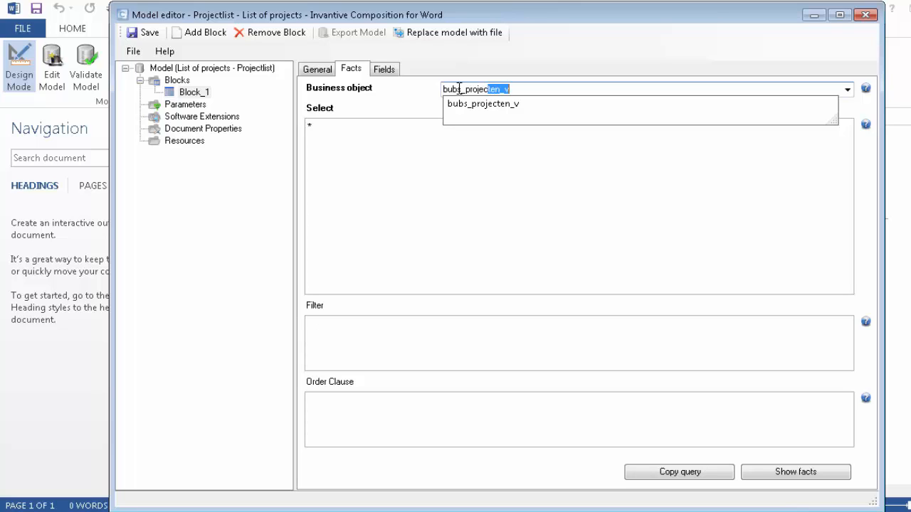
- Replace the block's select expression with the columns pjt_code, pjt_volledige_naam and pjt_gemeente, one per line
left_click(409, 151)
key("BackSpace")
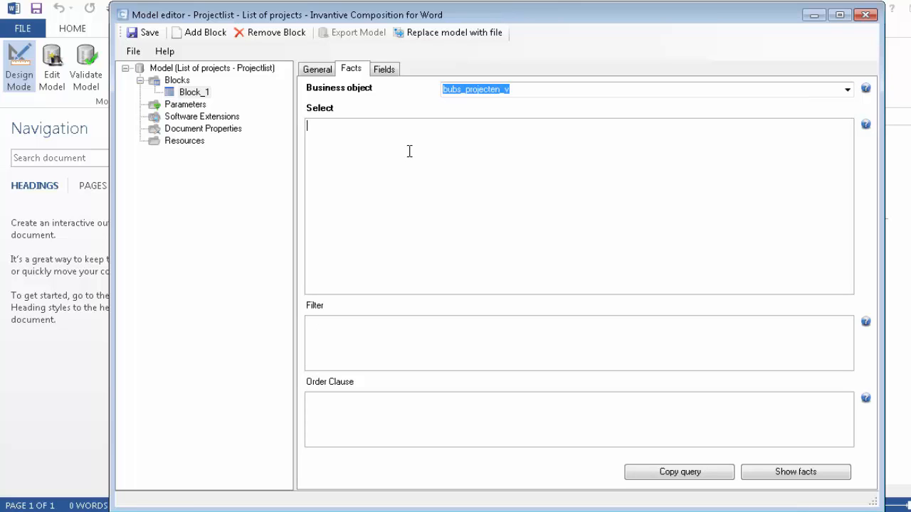
type("pjt_code")
key("Return")
type(", pjt_na")
key("BackSpace")
key("BackSpace")
type("volledige_naam")
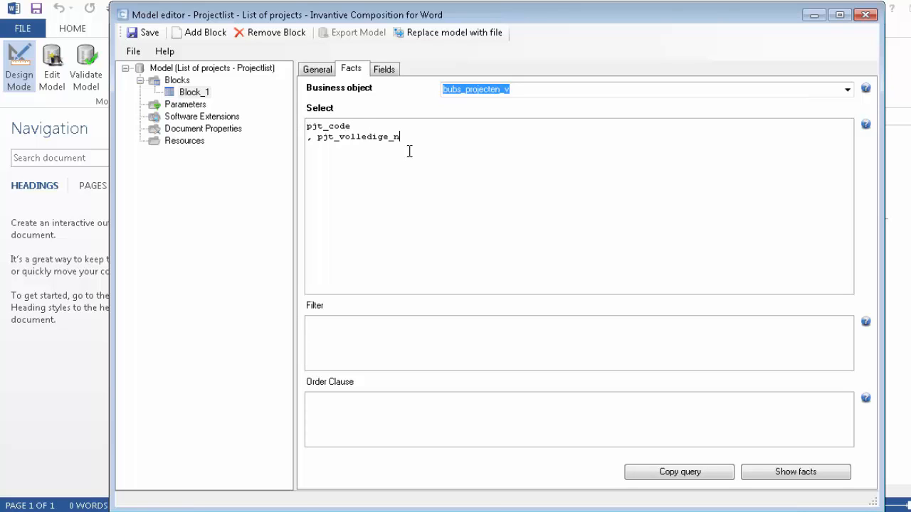
key("Return")
type(", pjt_gemeente")
- Set the block's filter to "pjt_code = case when $P{P_PJT_CODE} = '' then pjt_code else $P{P_PJT_CODE} end"
key("Tab")
type("$")
key("BackSpace")
type("pjt_code = ")
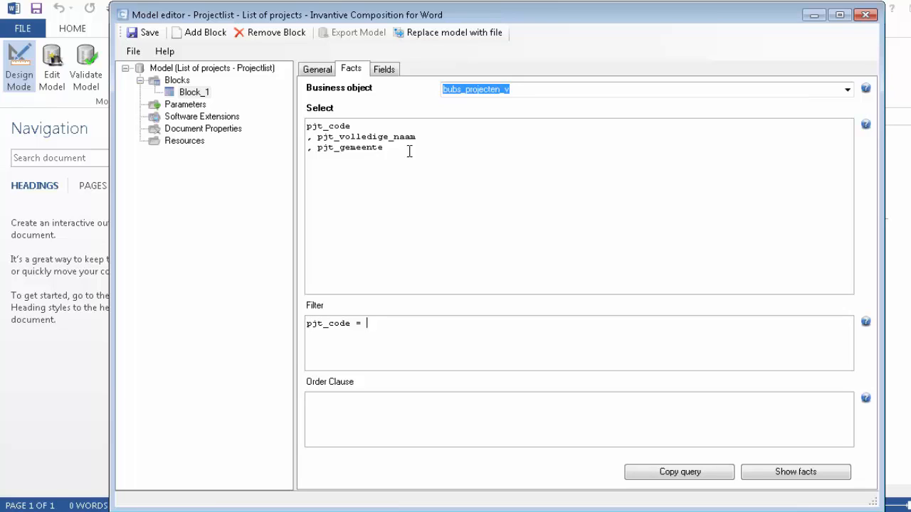
type("$P{P_PJT_CODE}")
left_click(367, 324)
type("case when")
key("End")
type("= '' then pjt_code e")
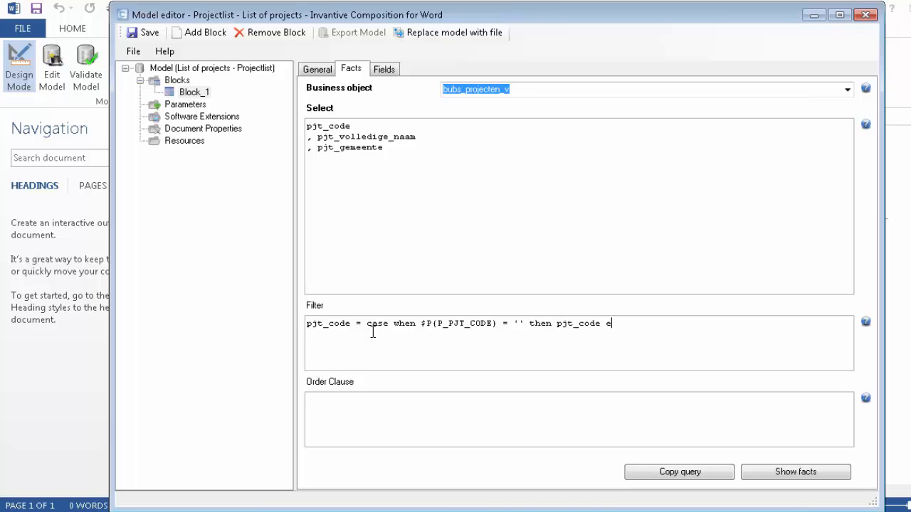
type("lse $P_")
key("BackSpace")
type("{P_PJT_CODE} end")
- Set the block's order clause to "pjt_code" and refresh its list of fields
left_click(365, 418)
type("pjt_c")
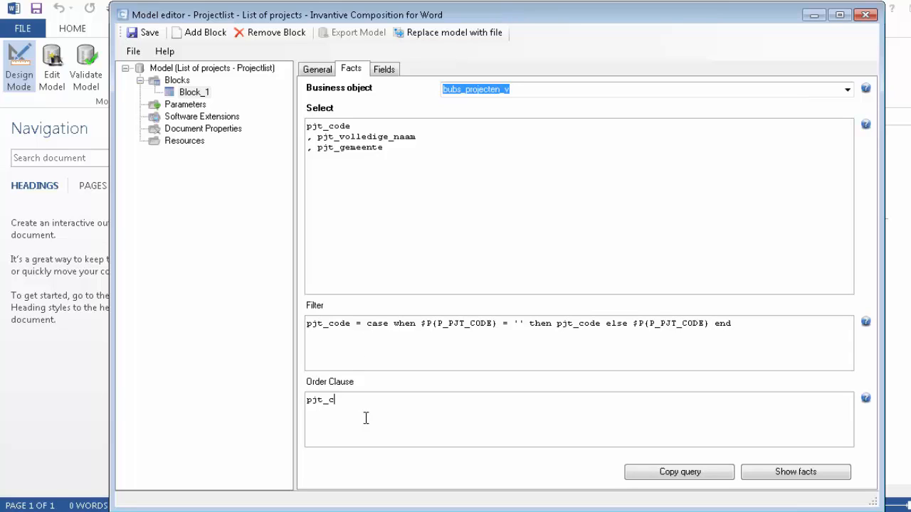
type("ode")
left_click(384, 69)
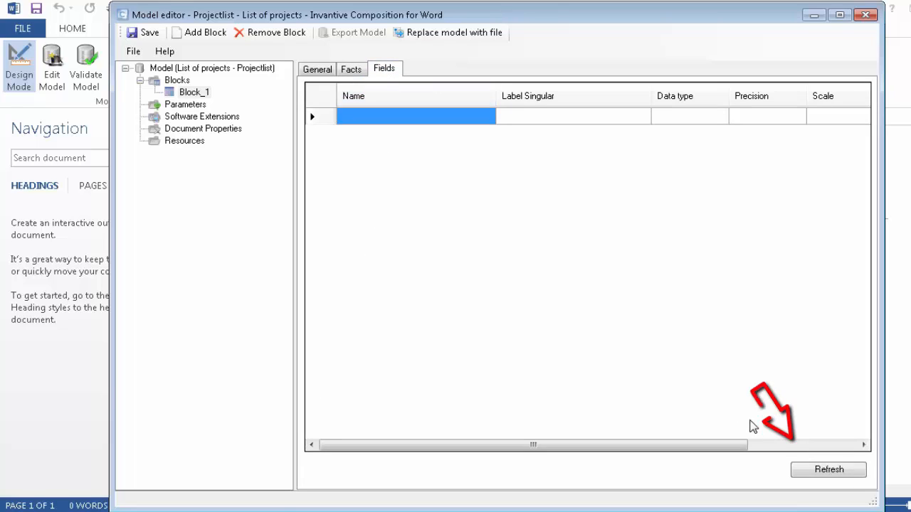
left_click(823, 471)
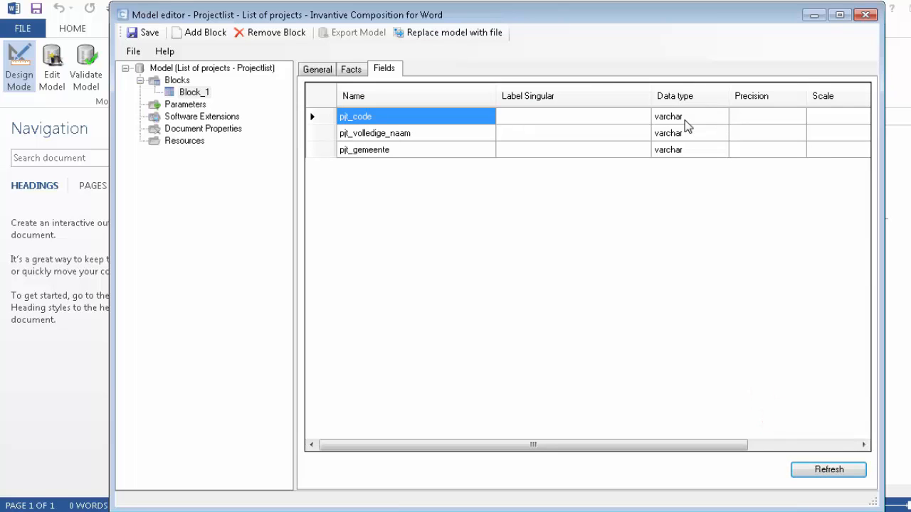
- Label the field pjt_code "Code", pjt_volledige_naam "Full Name" and pjt_gemeente "City", and save the model
left_click(596, 122)
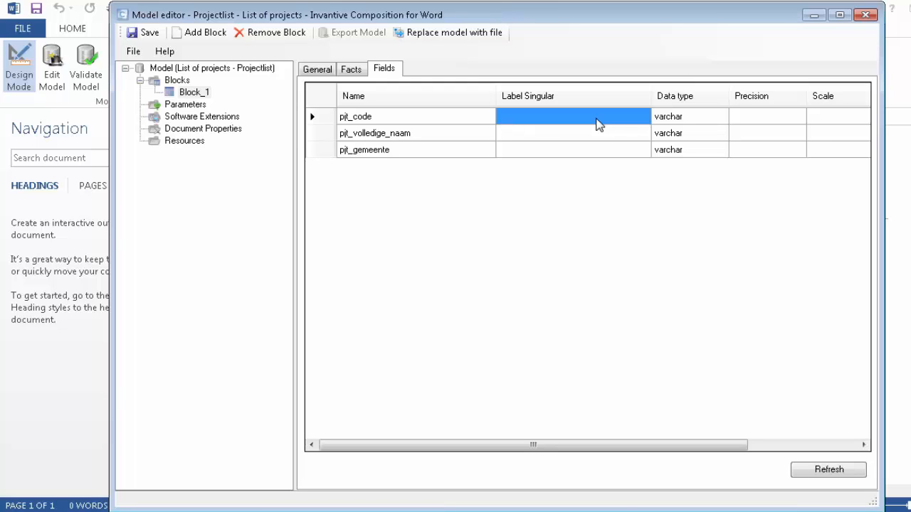
type("Code")
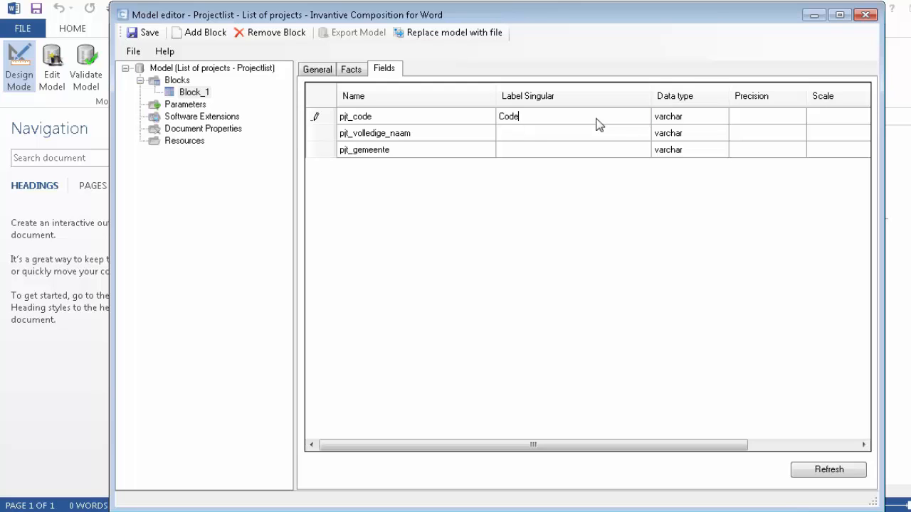
left_click(554, 135)
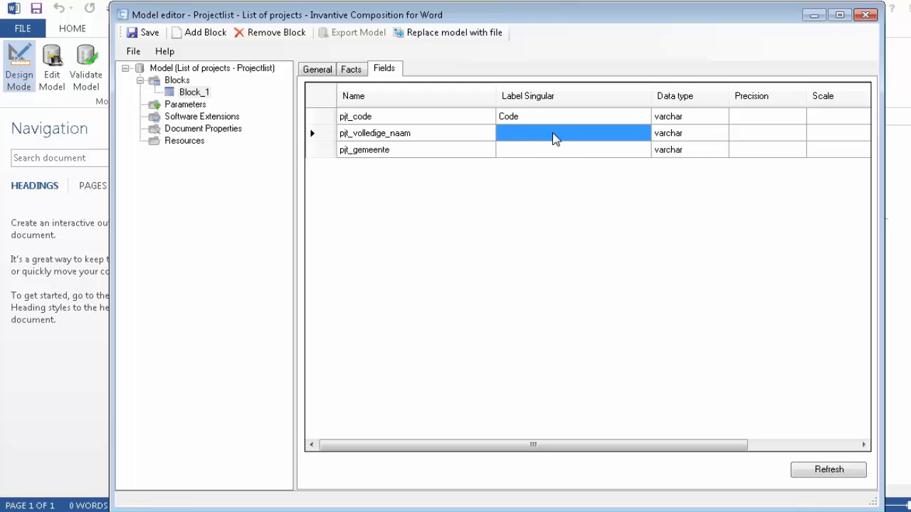
type("Full Name")
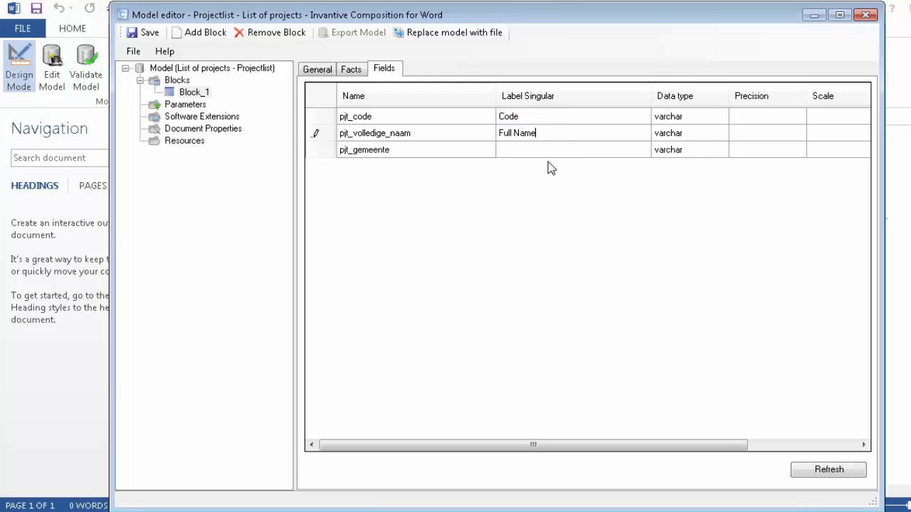
left_click(553, 152)
type("City")
left_click(151, 32)
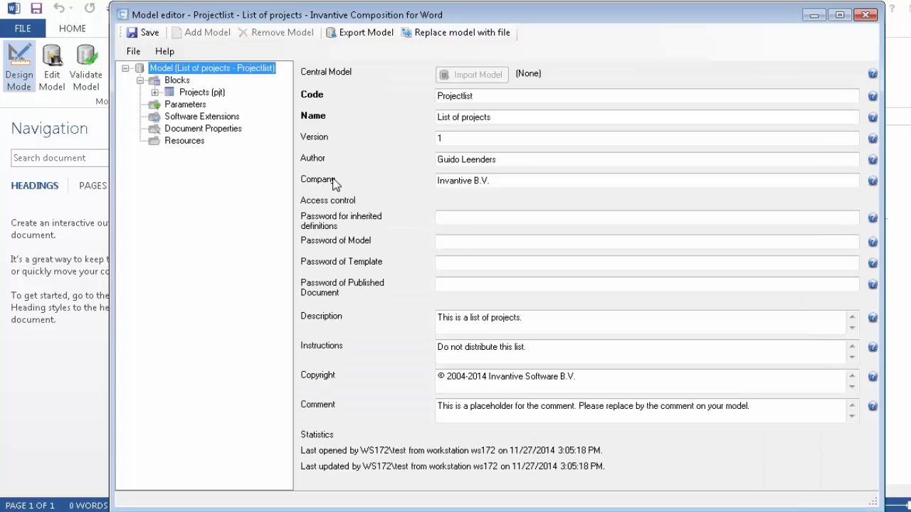
left_click(155, 92)
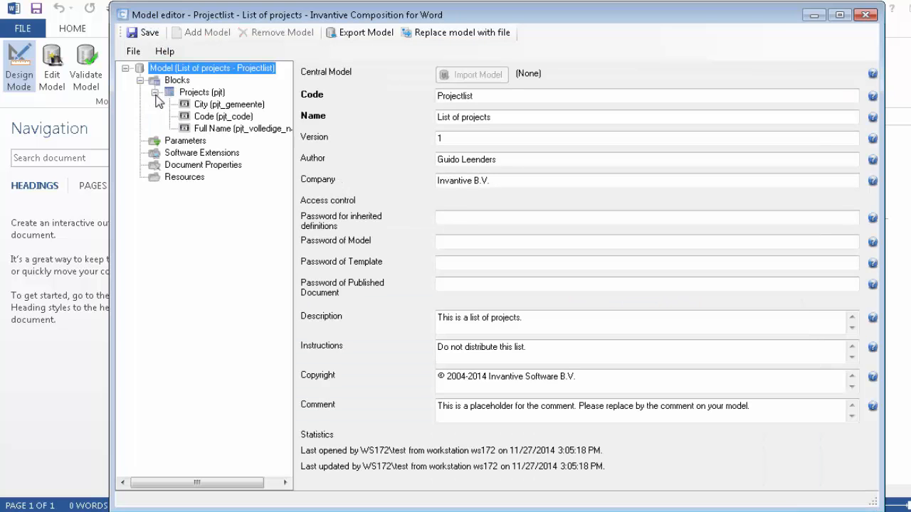
- Add a parameter with code "P_PJT_CODE" and description "Project Filter (specify no value for all projects)"
left_click(198, 143)
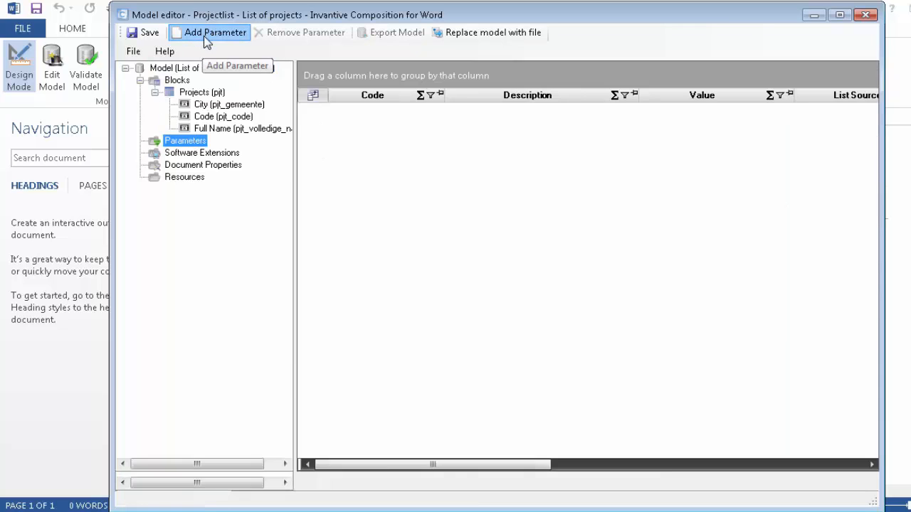
left_click(204, 36)
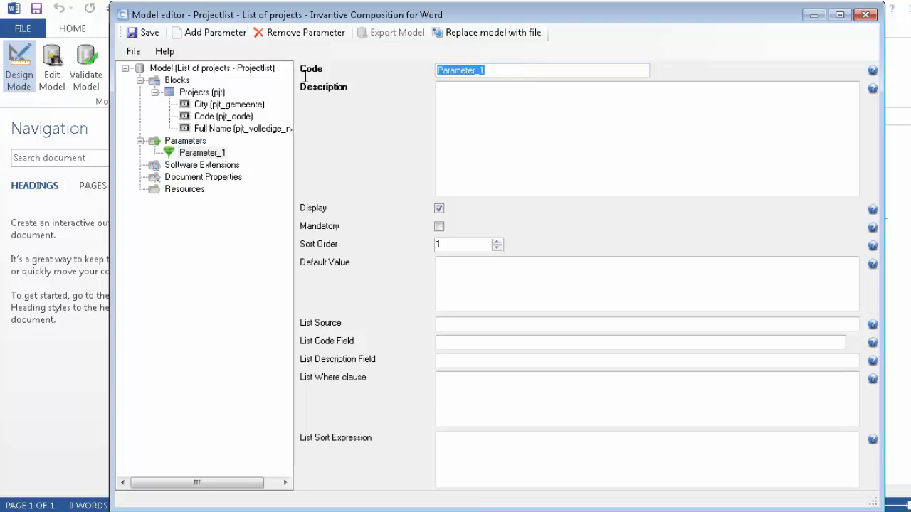
type("P_PJT_CODE")
key("Tab")
type("Pr")
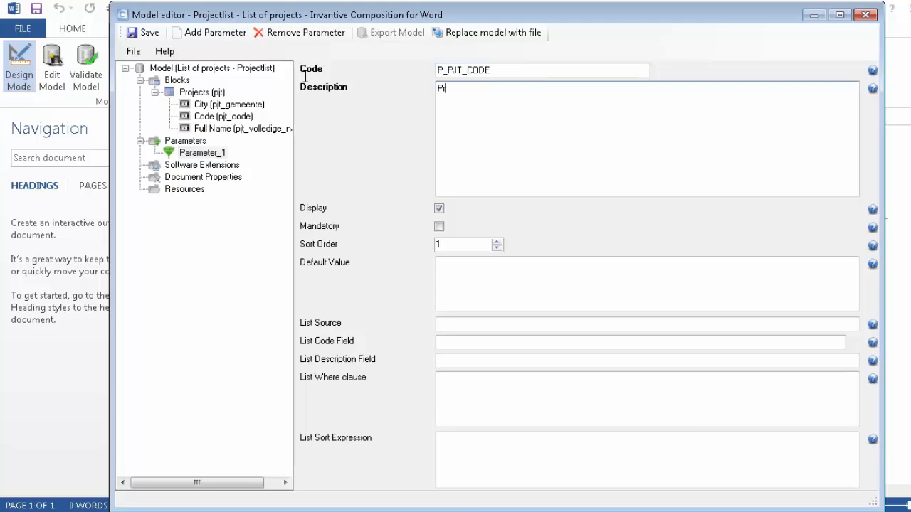
type("oject Filter (specify no")
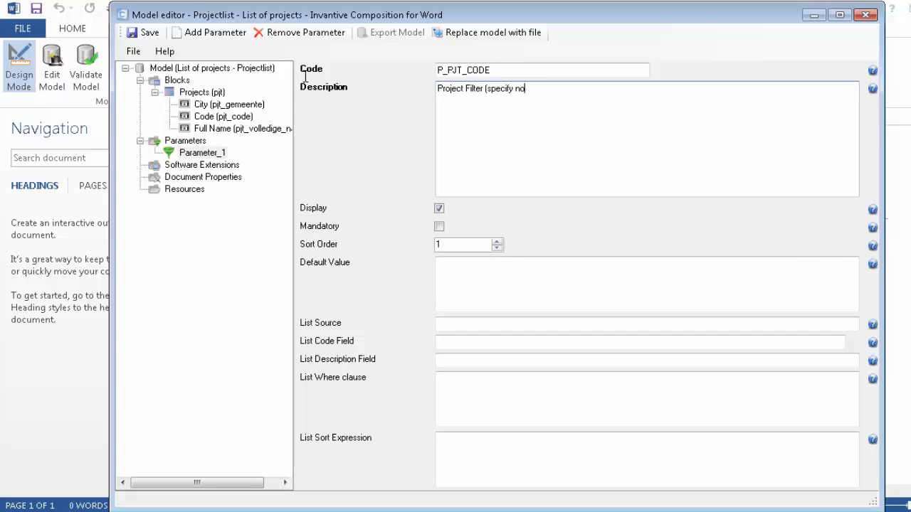
type(" value for all projects)")
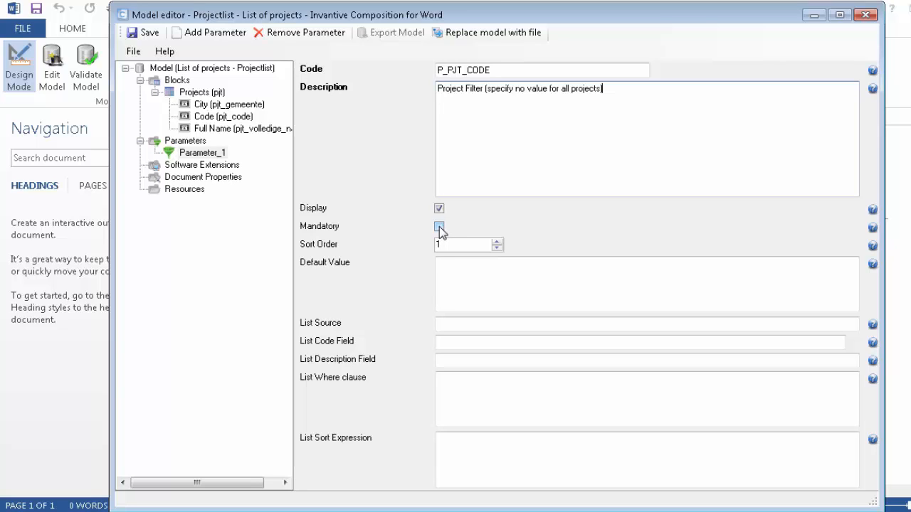
- Set the parameter's list source to "bubs_projecten_v", its list code field to "pjt_code" and its list description field to "pjt_volledige_naam"
left_click(460, 278)
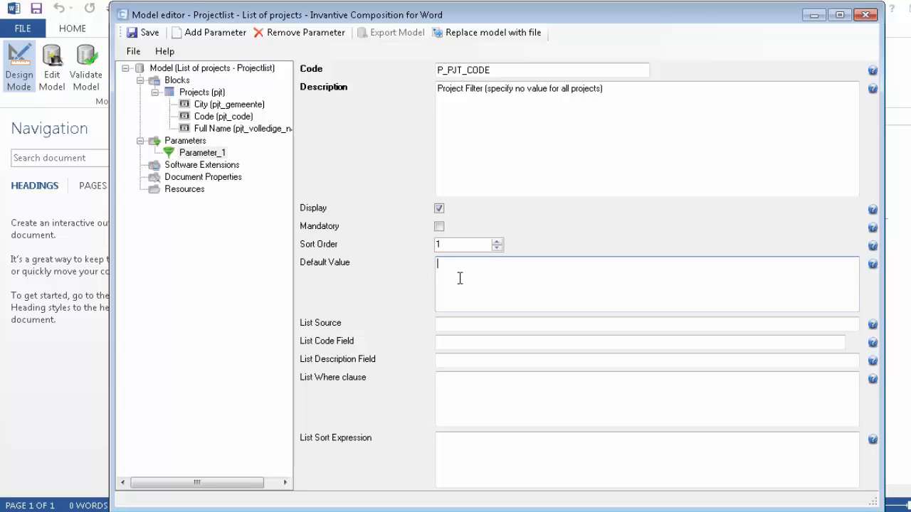
left_click(477, 327)
type("bub")
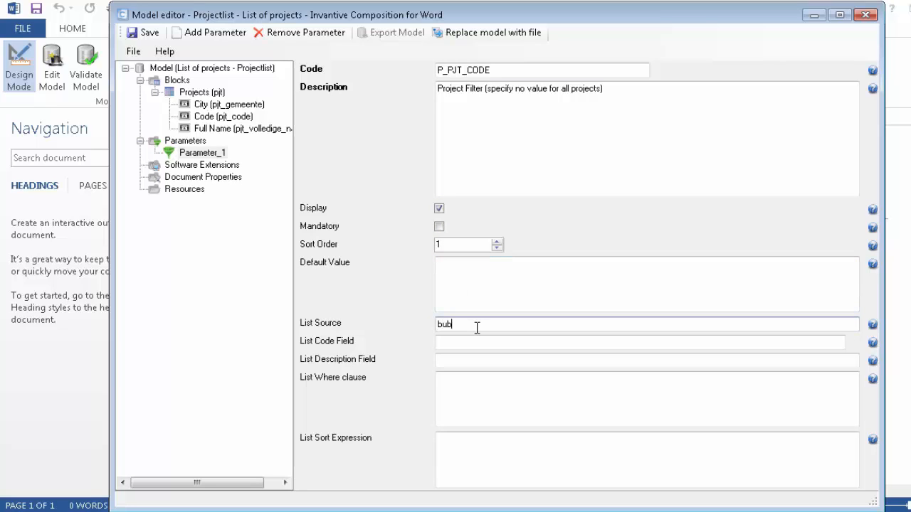
type("s_projecten_v")
key("Tab")
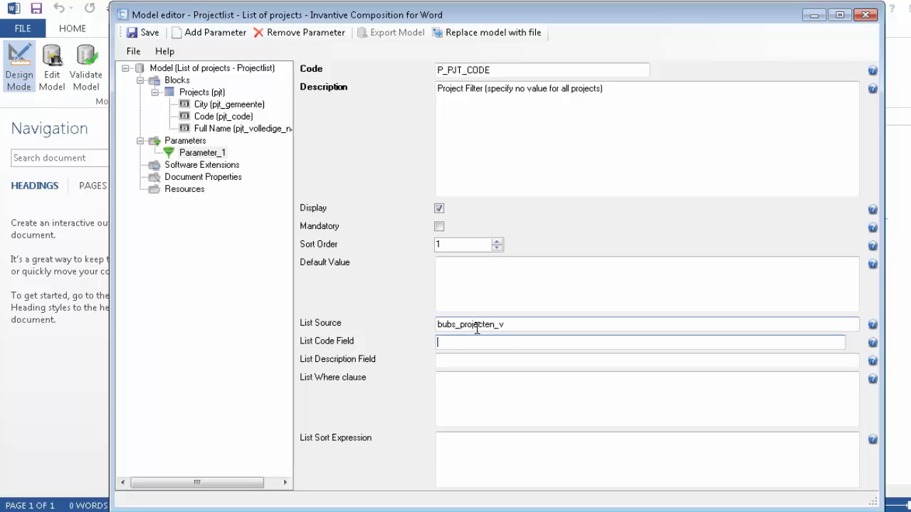
type("pjt_code")
key("Tab")
type("pjt_")
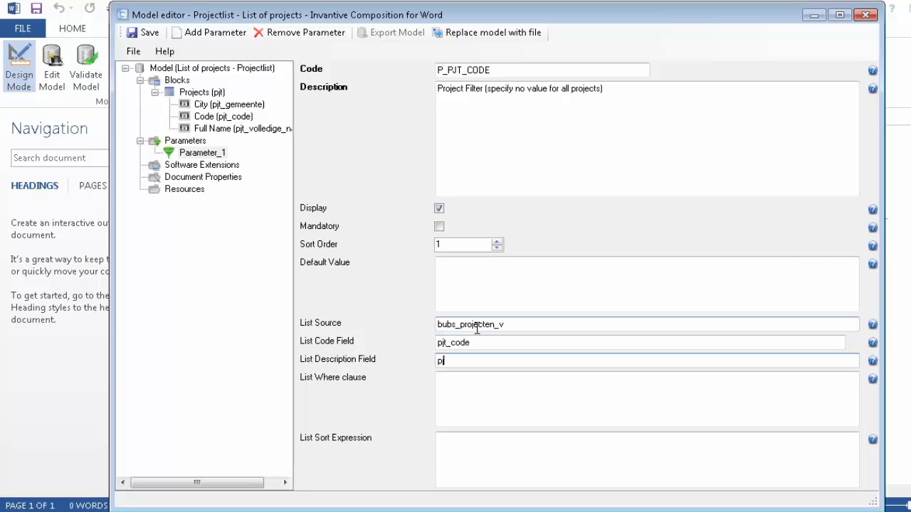
type("volledige_naam")
- Set the parameter's list sort expression to "pjt_volledige_naam" and save the model
left_click(444, 441)
type("pjt_v")
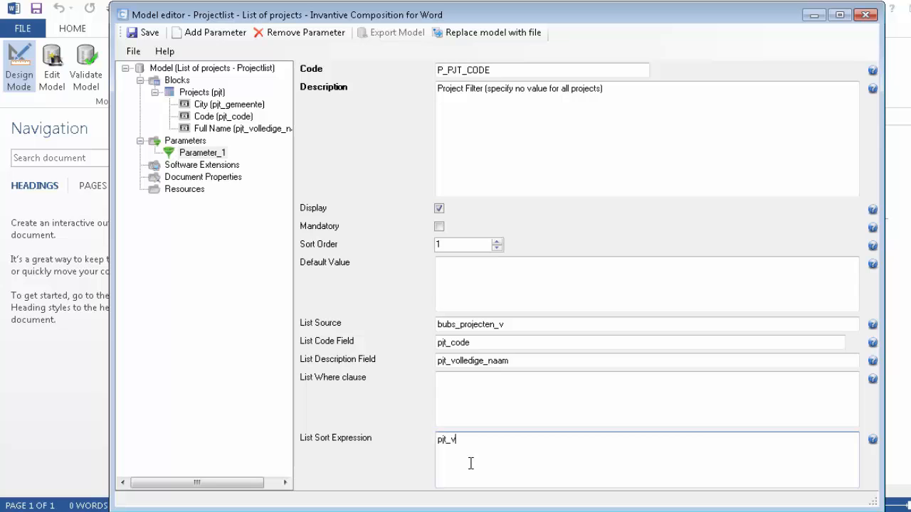
type("olledige_naam")
left_click(138, 33)
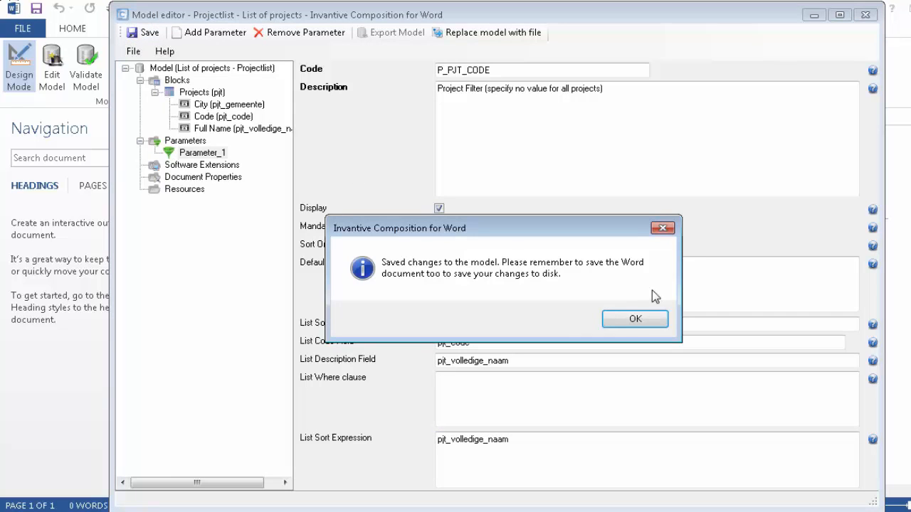
left_click(637, 321)
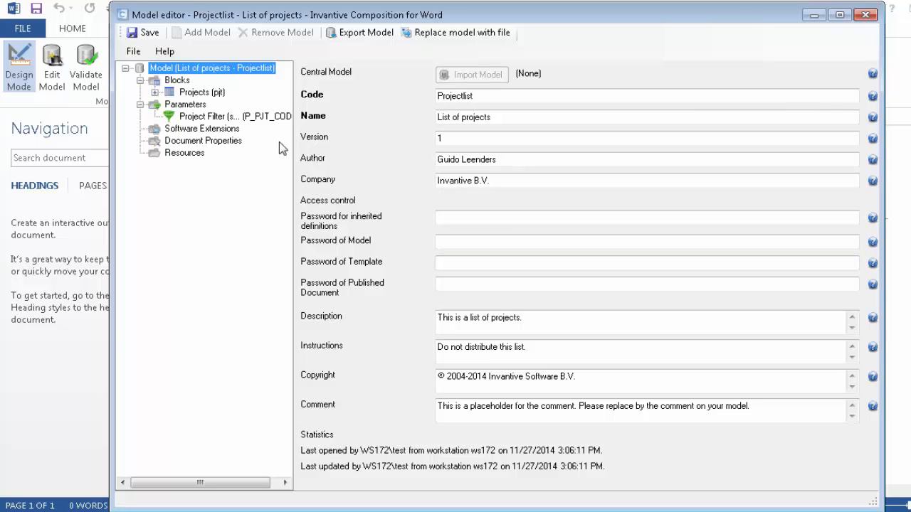
- Preview the facts returned by the Projects block with its current filter
left_click(200, 93)
left_click(351, 72)
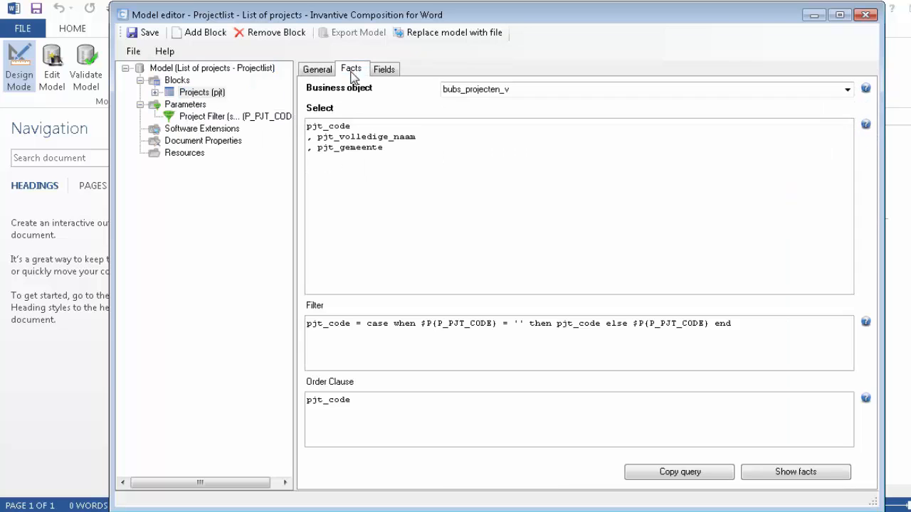
left_click(786, 474)
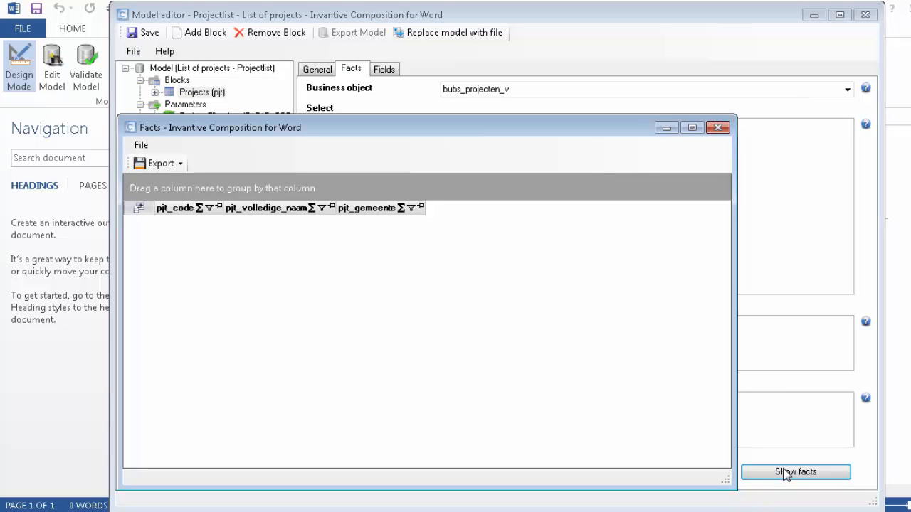
left_click(718, 128)
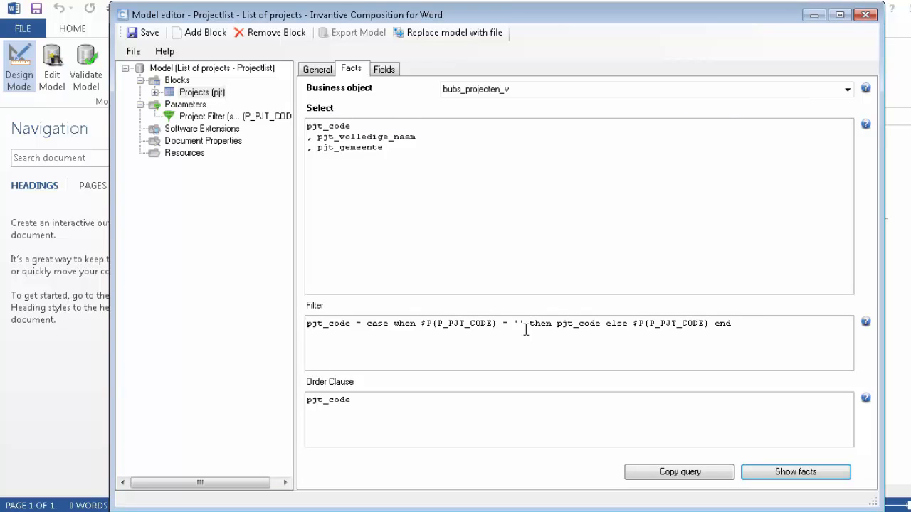
- Replace the = '' comparison in the Projects block's filter with "is null" and preview the block's facts
left_click_drag(504, 323, 523, 324)
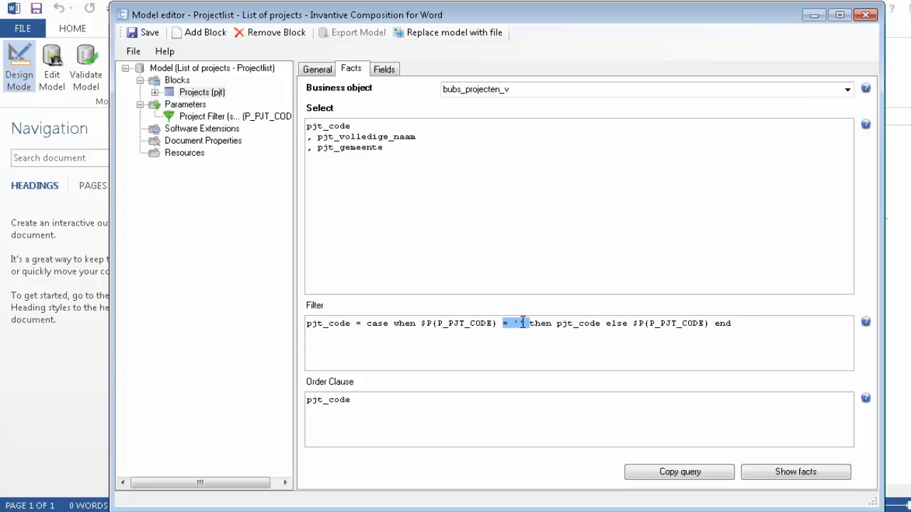
type("is null")
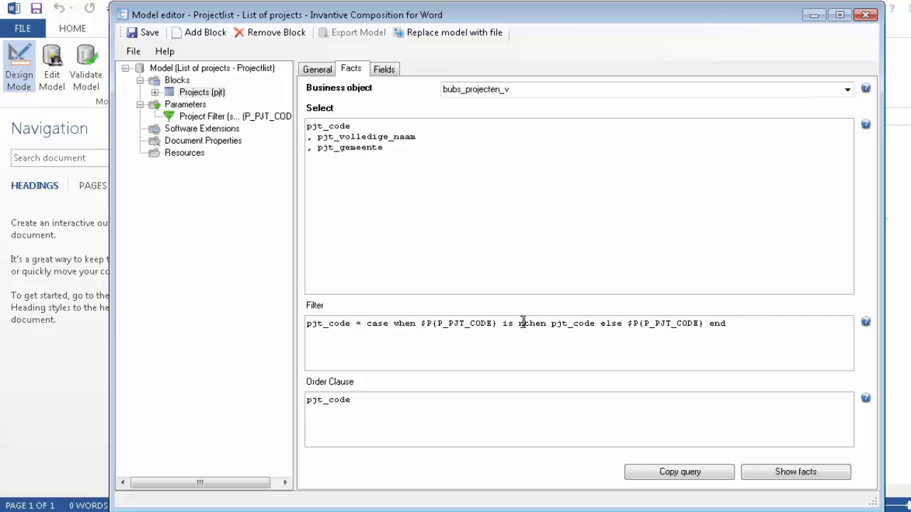
left_click(791, 474)
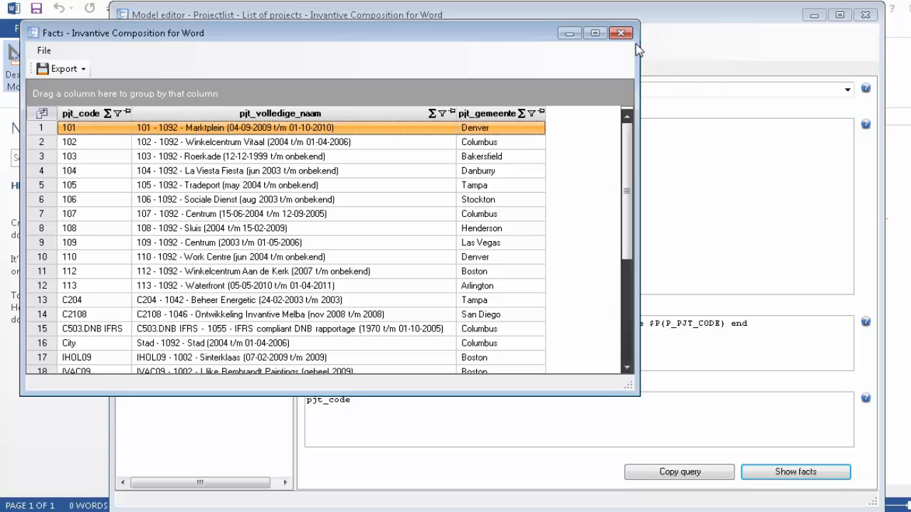
left_click(621, 32)
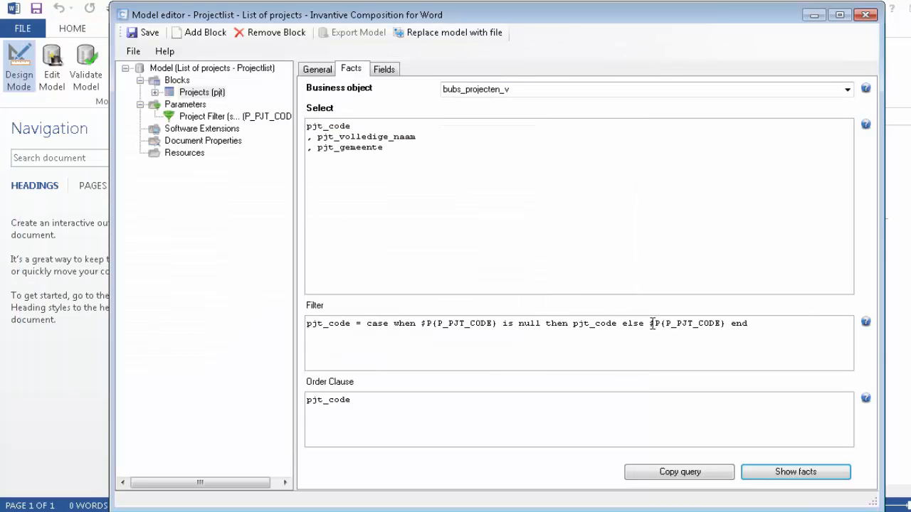
- Save the model and close the model editor
left_click_drag(650, 324, 723, 324)
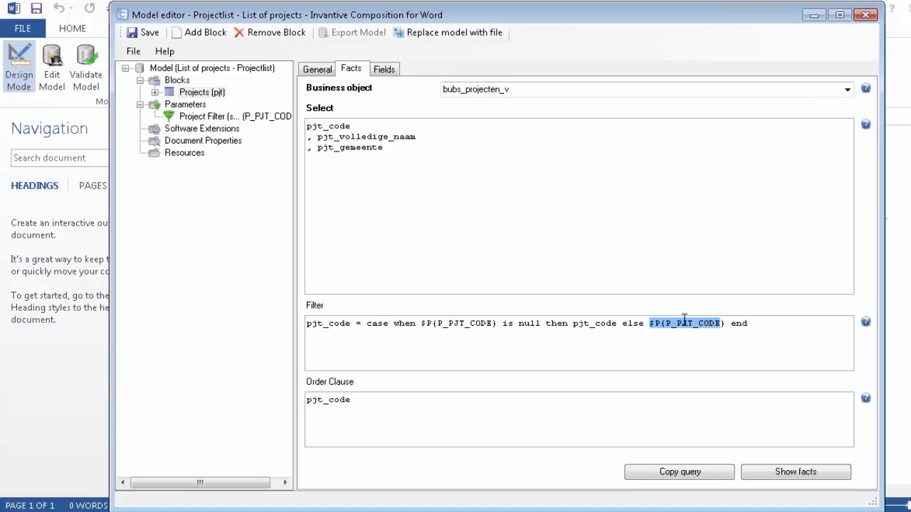
left_click(137, 32)
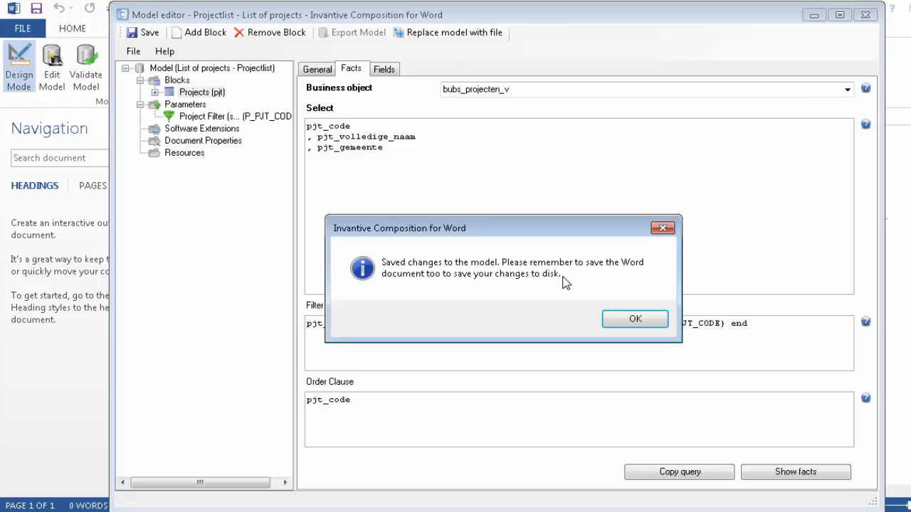
left_click(624, 320)
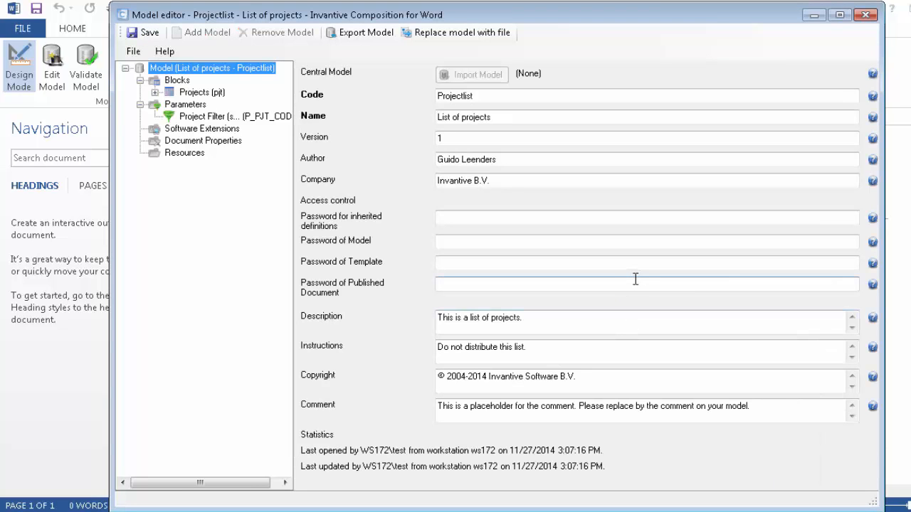
left_click(866, 14)
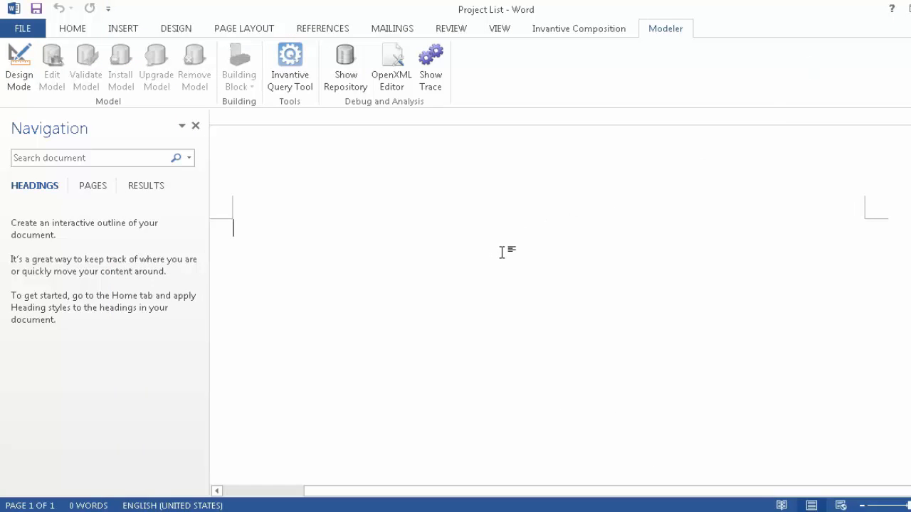
- Enter the title "List of Projects" and, in design mode, insert a repeating block for Projects below it
type("List of Projects")
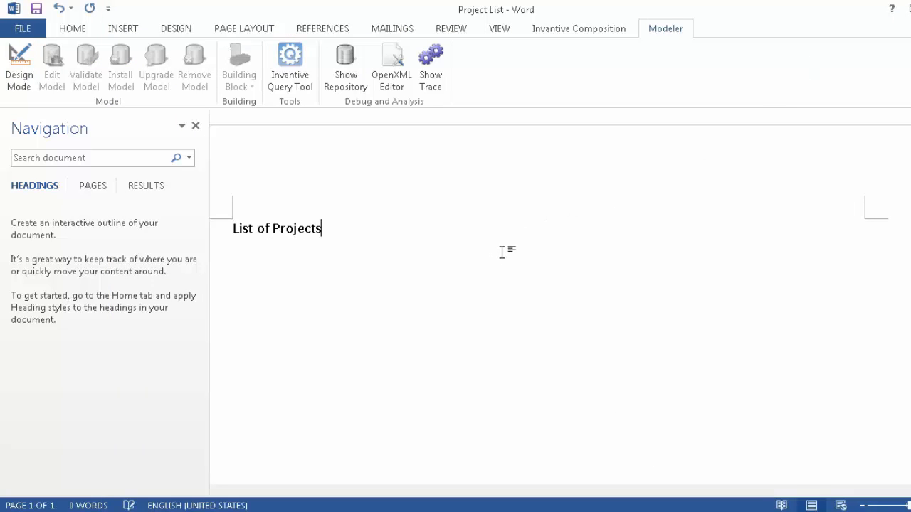
key("Return")
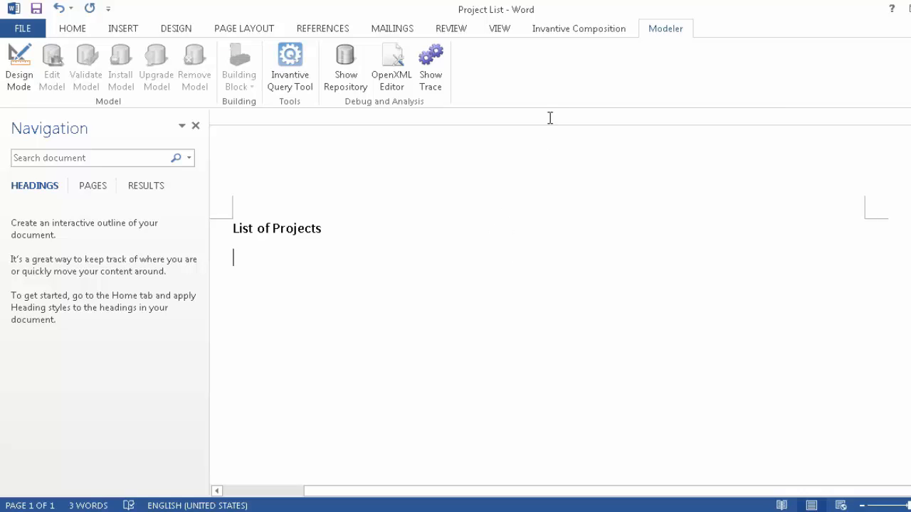
left_click(19, 68)
left_click(235, 95)
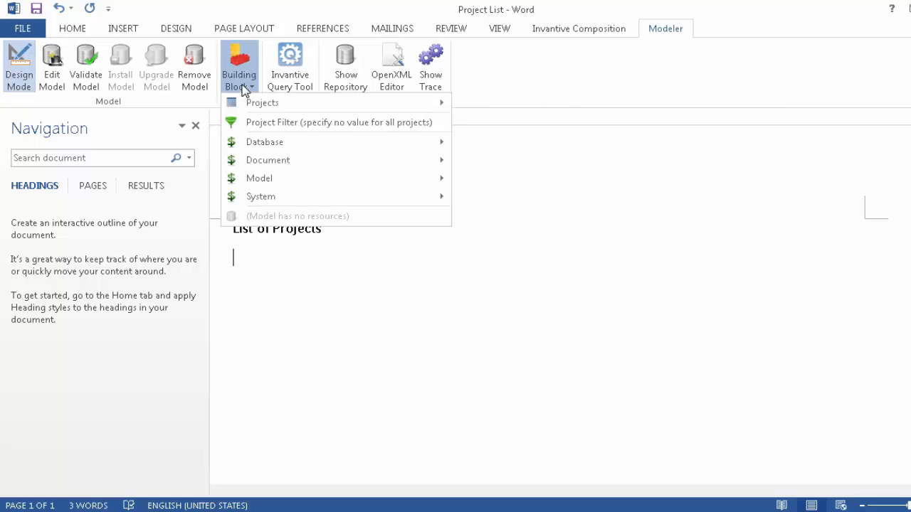
mouse_move(440, 104)
left_click(497, 106)
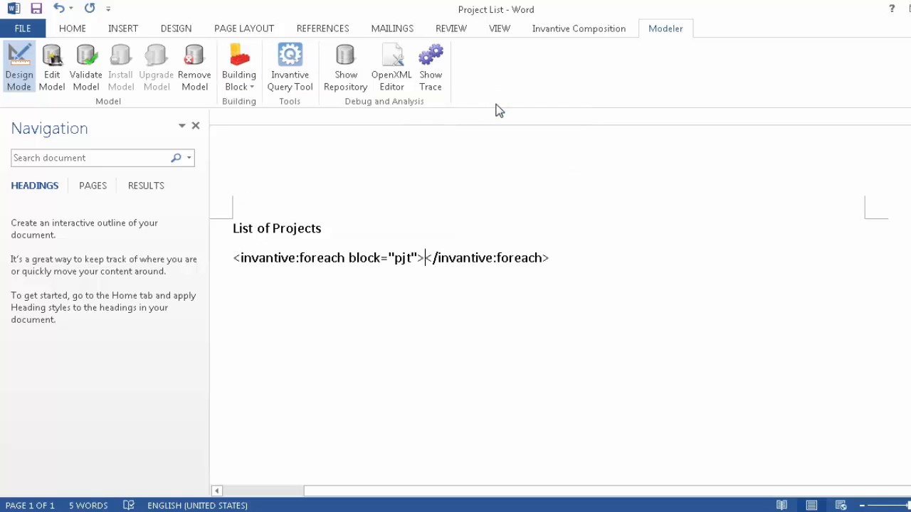
- Inside the repeating block, add a new line "Code: in" and insert the current value of Code before "in"
key("Return")
type("Code:")
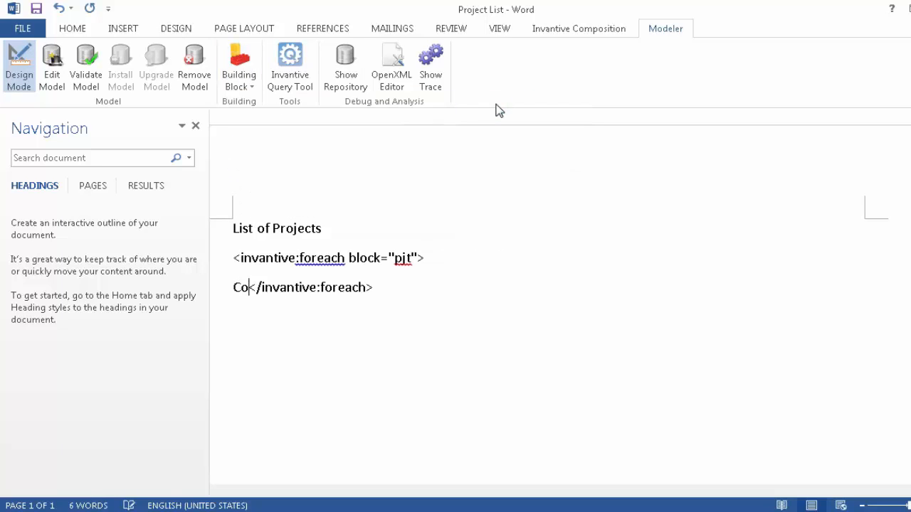
type(" in")
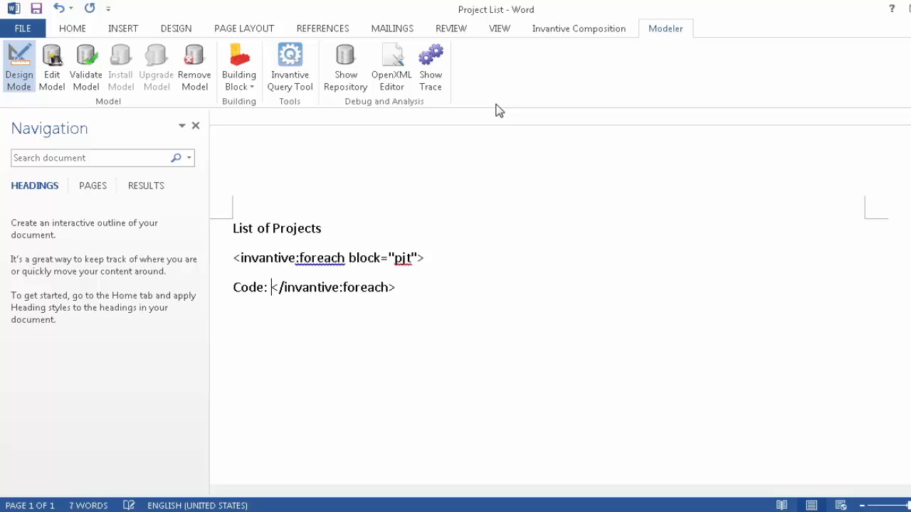
key("Left")
key("Left")
key("Left")
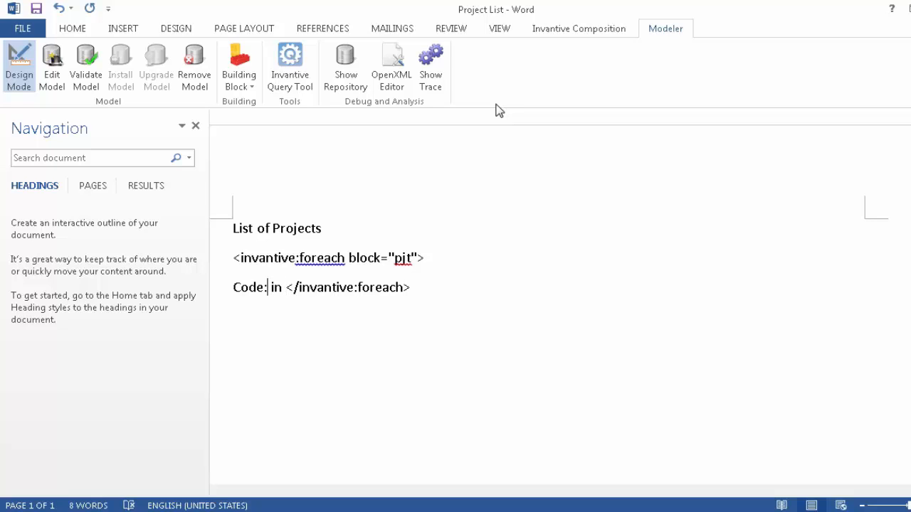
left_click(246, 81)
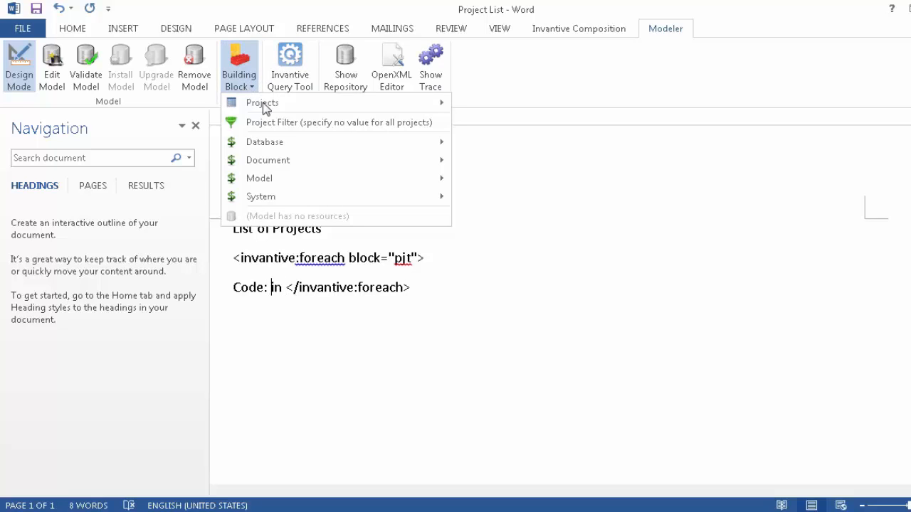
mouse_move(315, 104)
mouse_move(533, 126)
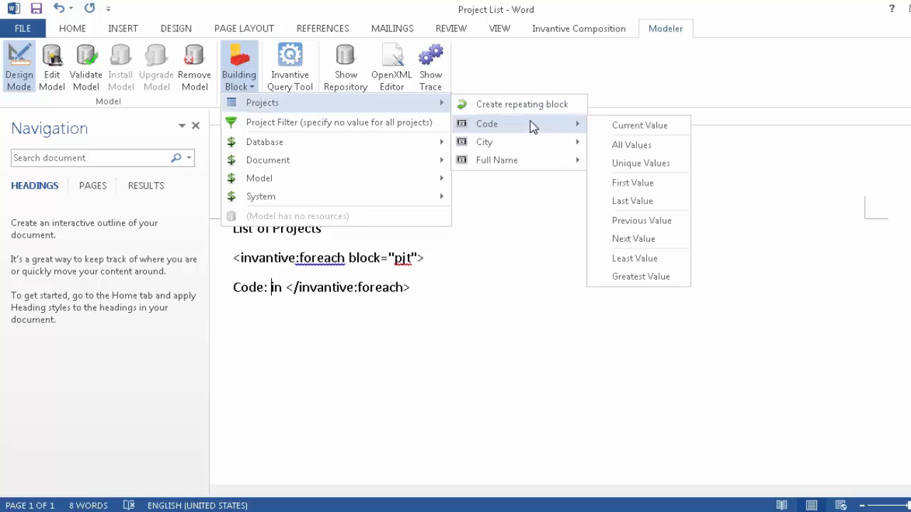
left_click(623, 129)
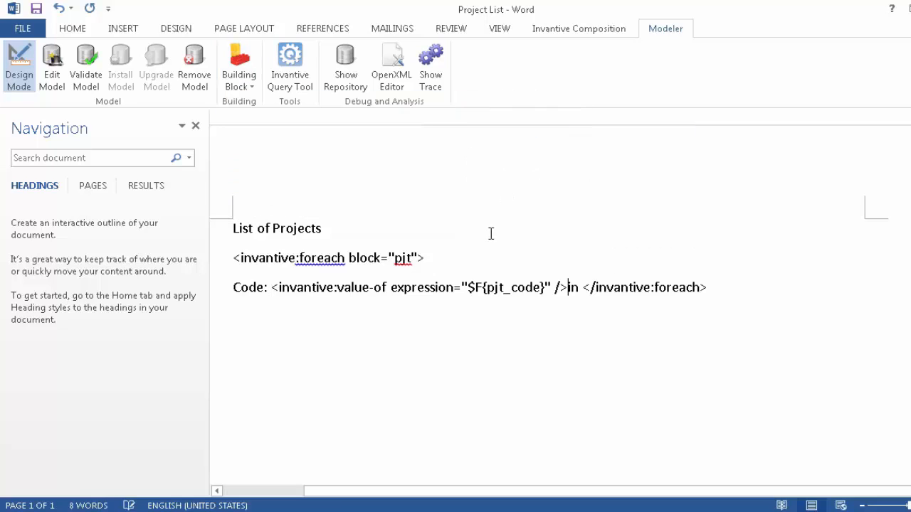
- Insert the current value of the City field after "in" and move the closing foreach tag to its own line
left_click(587, 287)
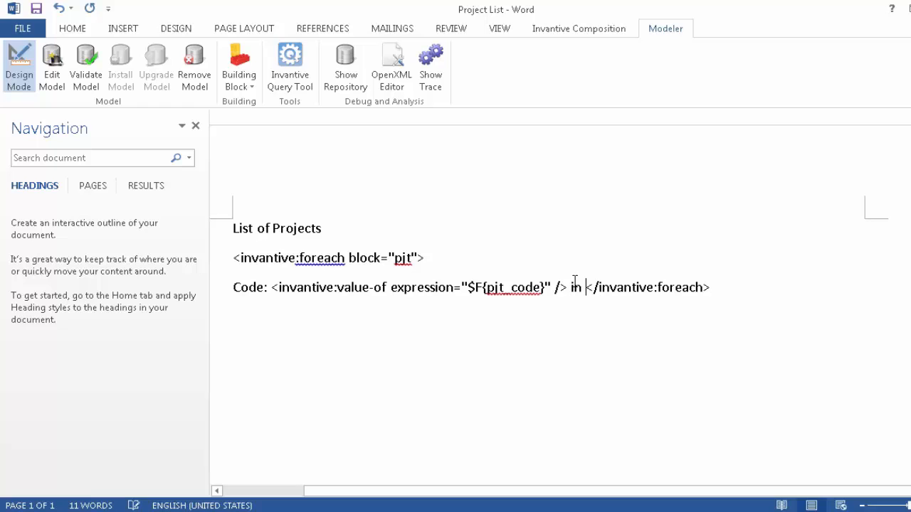
left_click(244, 82)
mouse_move(331, 108)
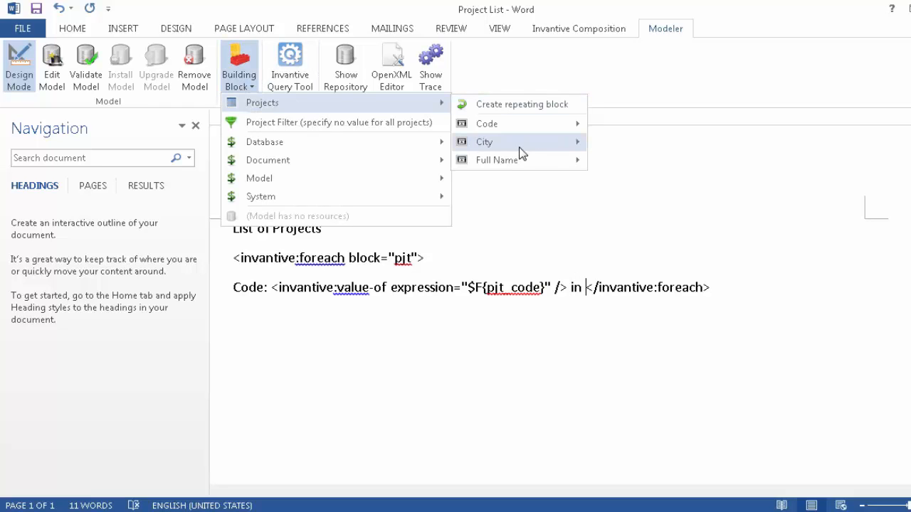
mouse_move(521, 146)
left_click(633, 146)
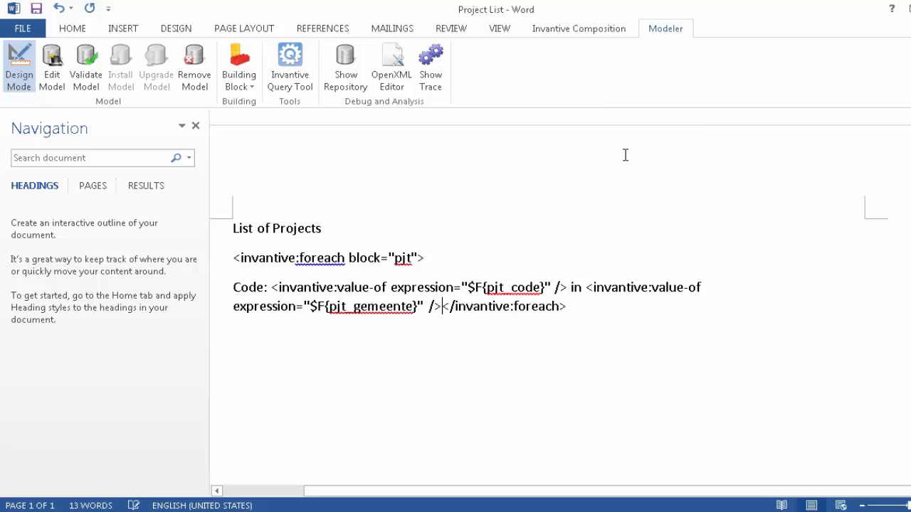
key("Return")
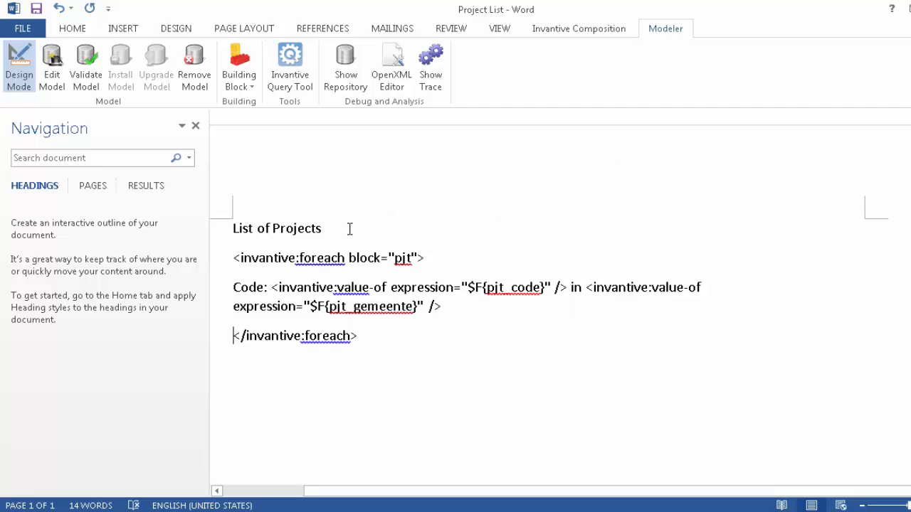
- Apply the Heading 1 style to the title "List of Projects"
left_click_drag(350, 228, 232, 233)
left_click(72, 27)
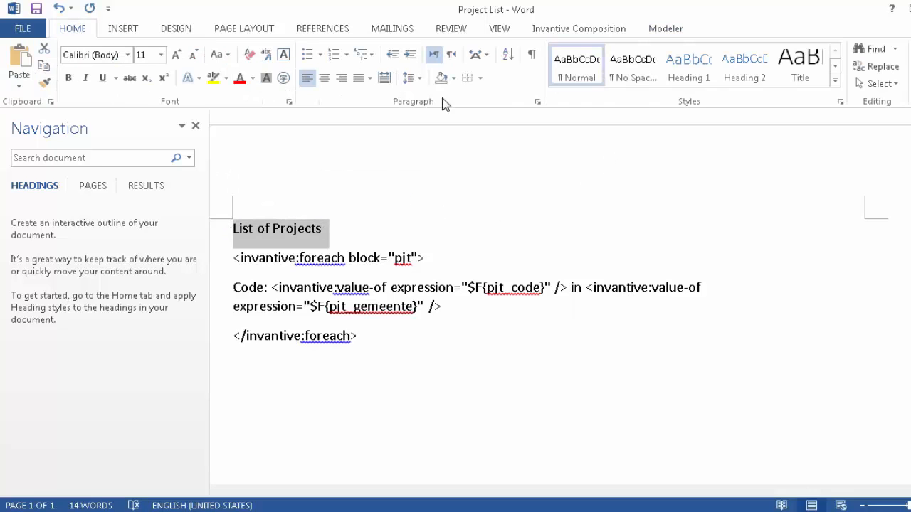
left_click(688, 64)
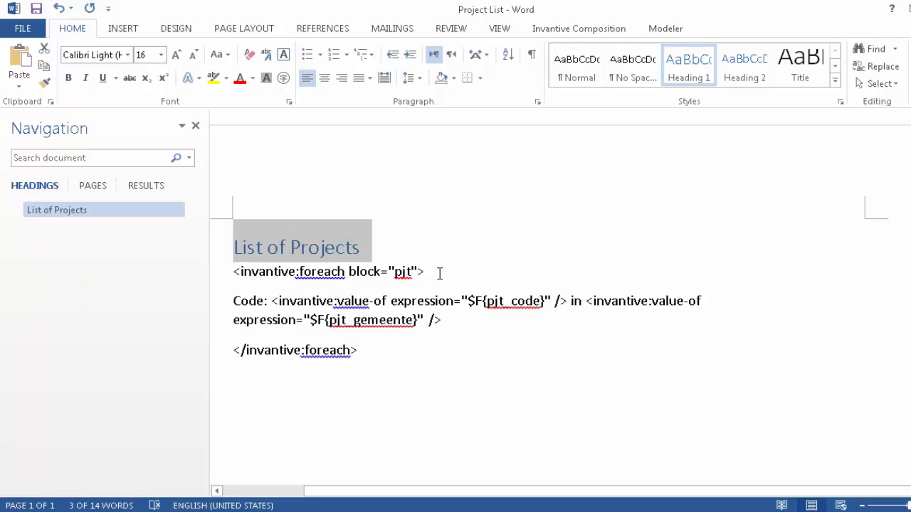
left_click(439, 272)
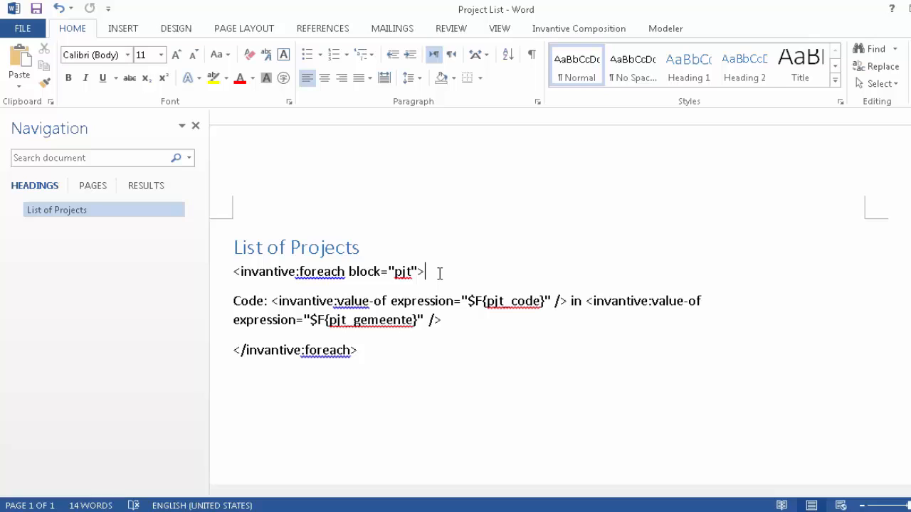
- Turn off design mode for the document's model
double_click(404, 271)
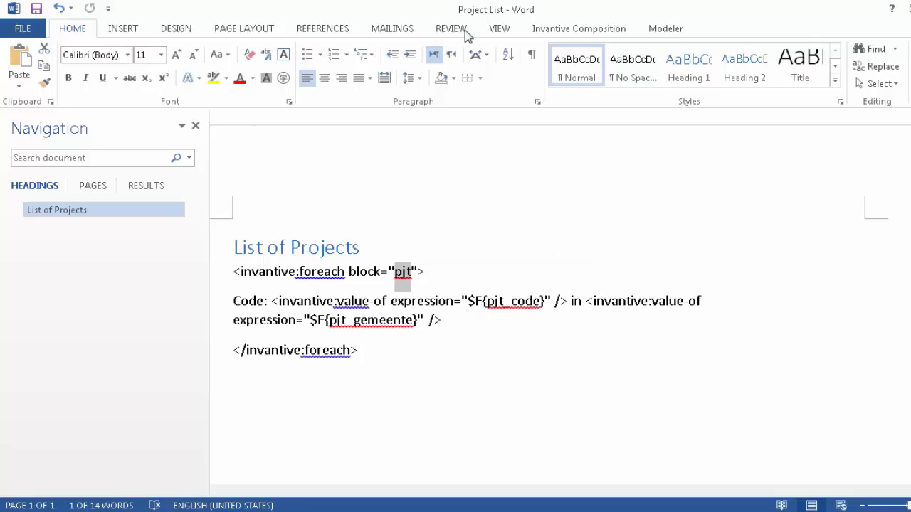
left_click(598, 32)
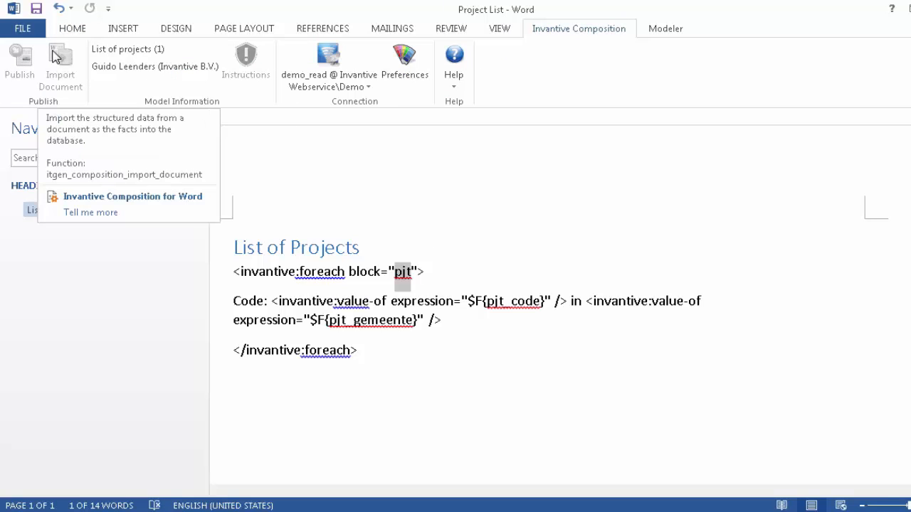
left_click(664, 30)
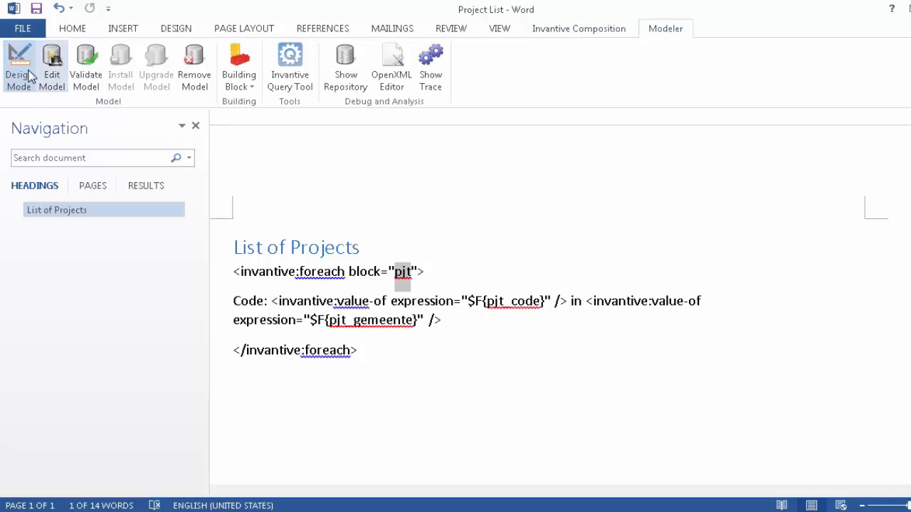
left_click(565, 29)
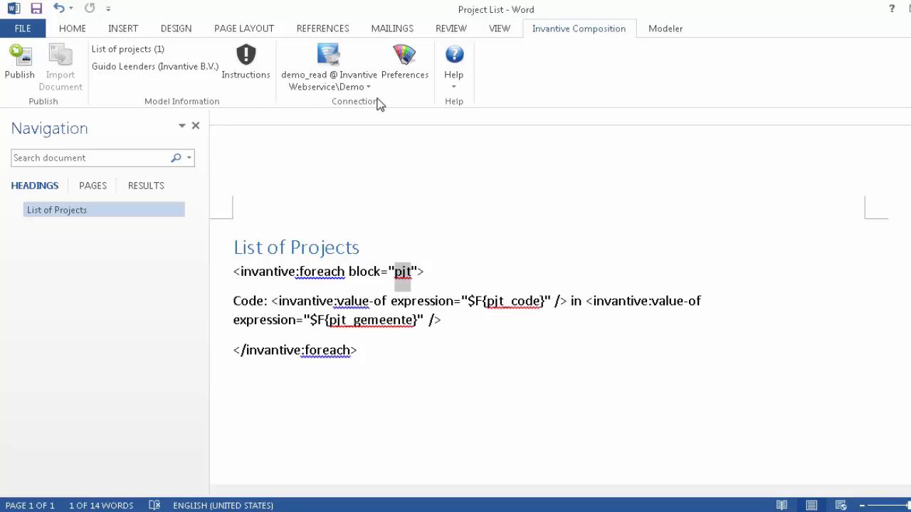
- Publish the document with the Project Filter set to 112, picked from the list of projects
left_click(27, 68)
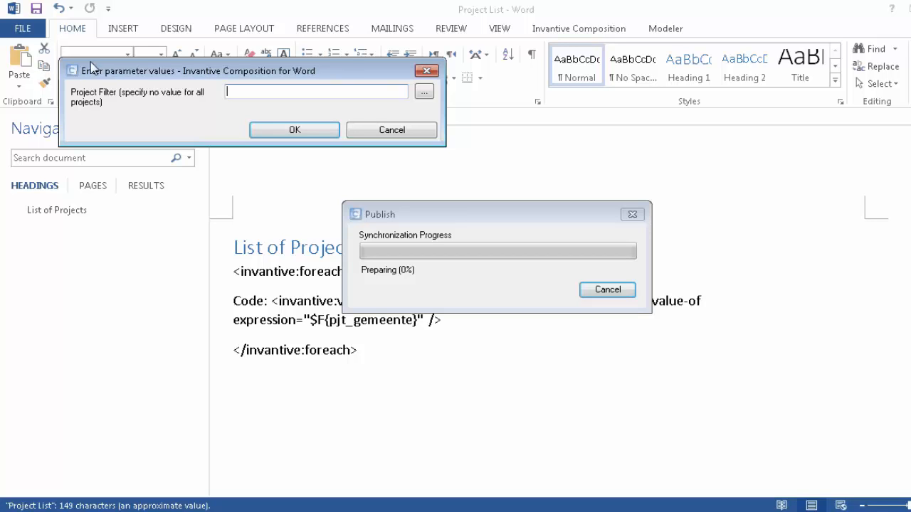
left_click(424, 92)
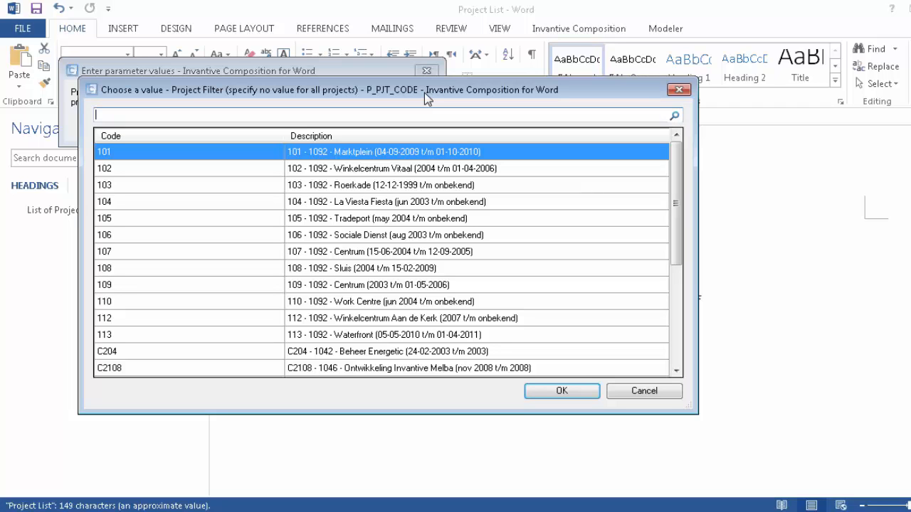
left_click(245, 320)
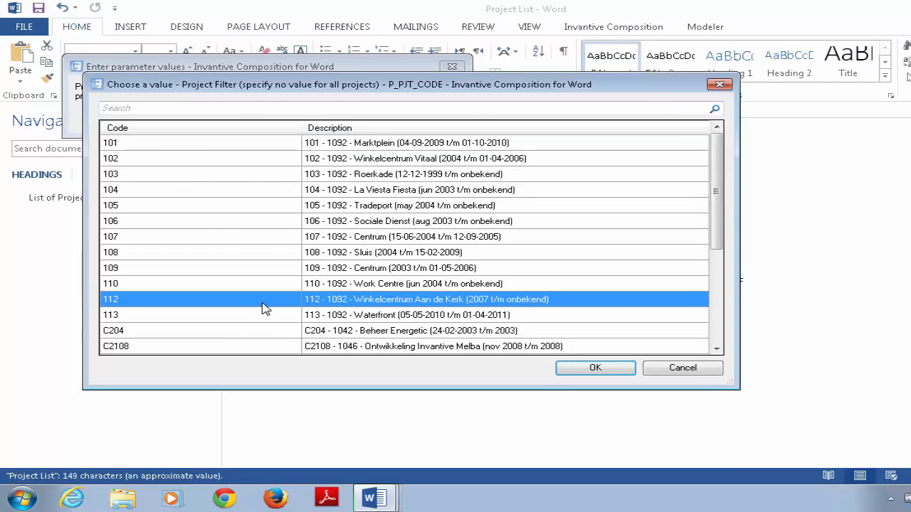
double_click(263, 308)
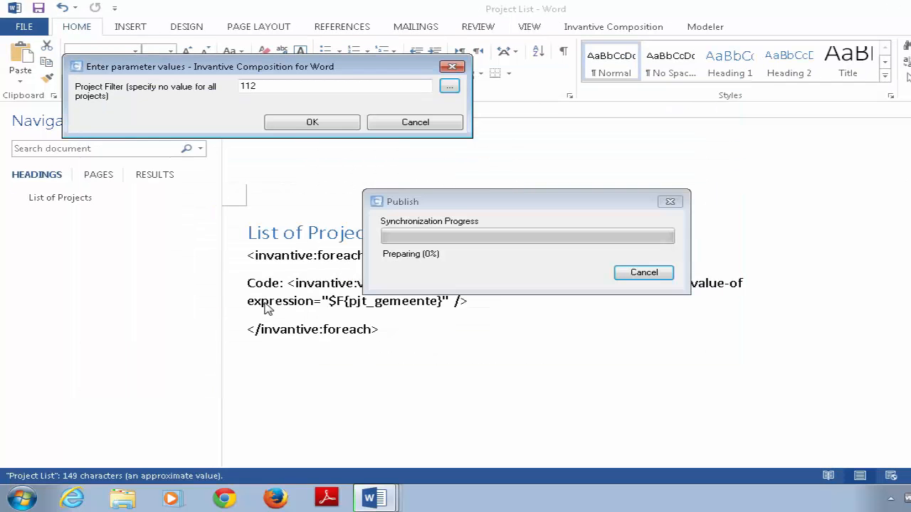
left_click(309, 122)
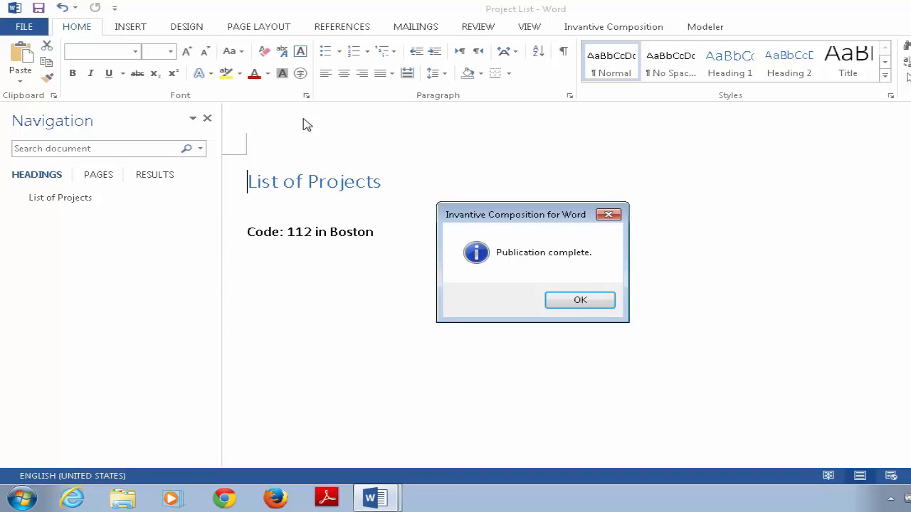
key("Return")
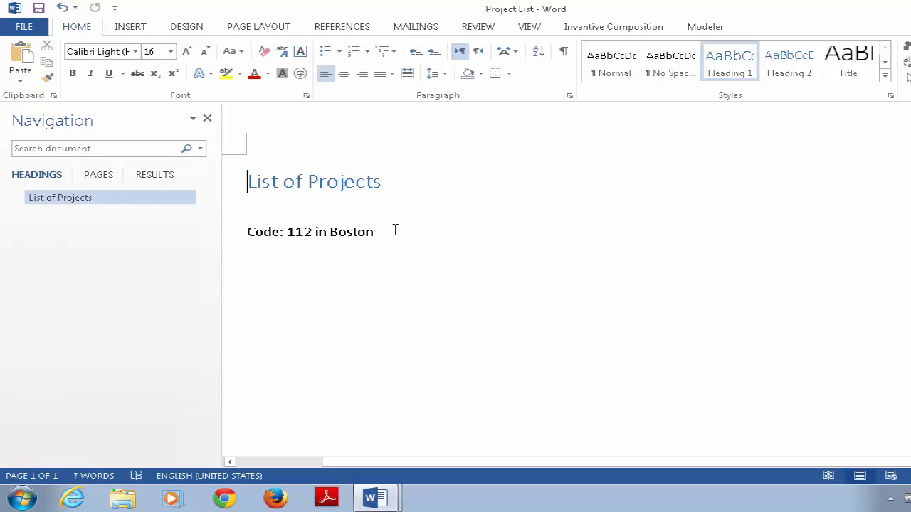
- Check the project line in the published document and close that document
left_click(391, 231)
left_click_drag(353, 233, 246, 227)
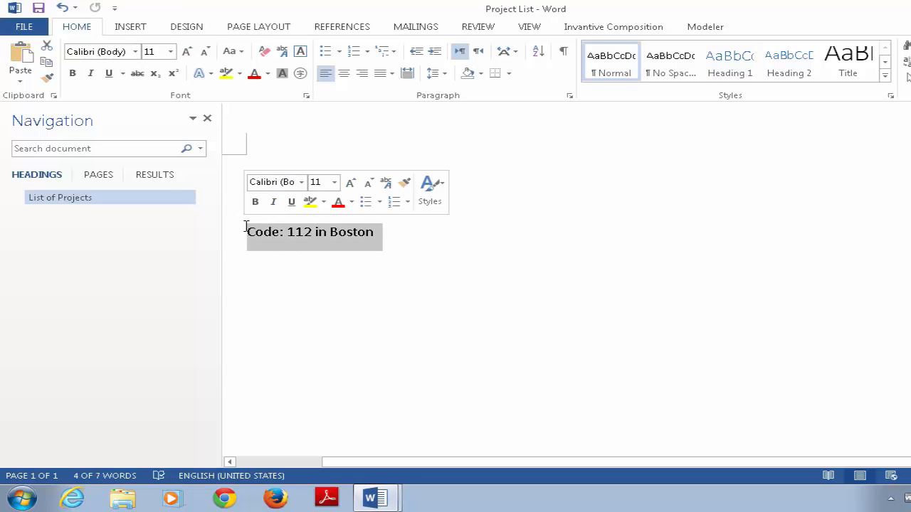
key("alt+F4")
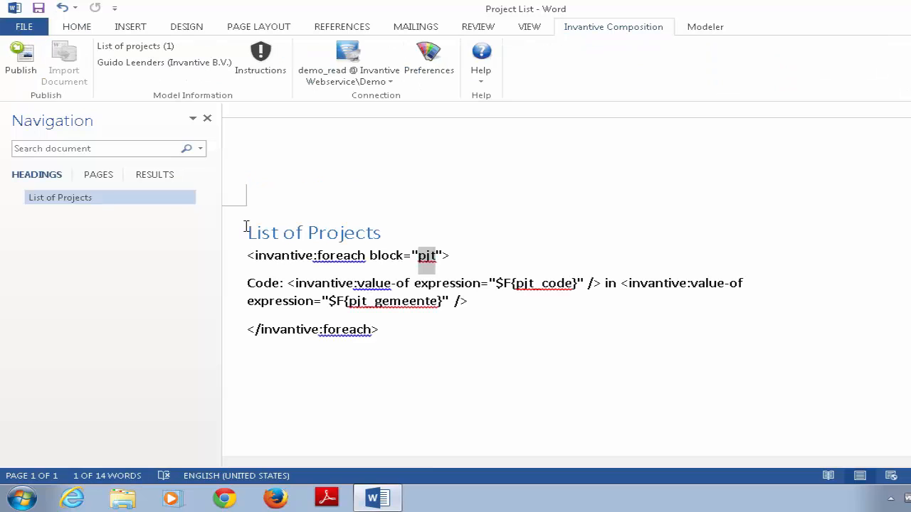
- Publish the document again, leaving the Project Filter empty to include all projects
left_click(23, 63)
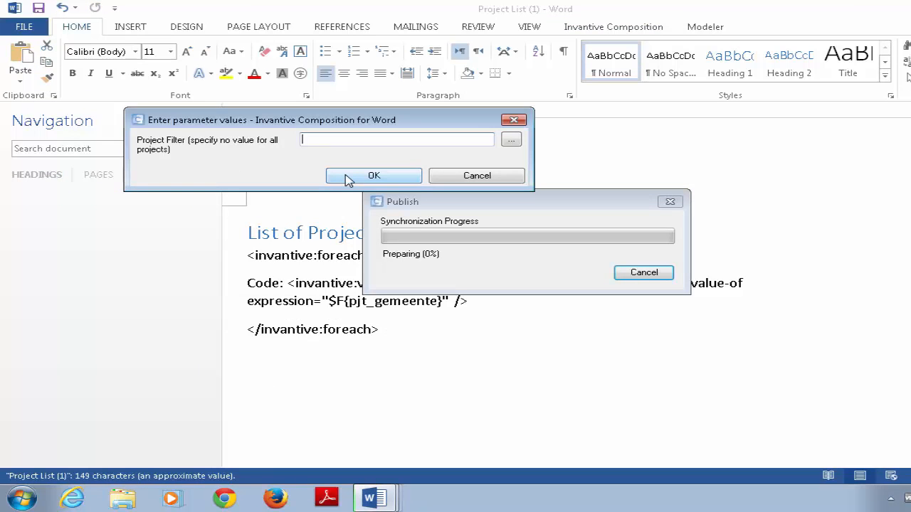
left_click(349, 178)
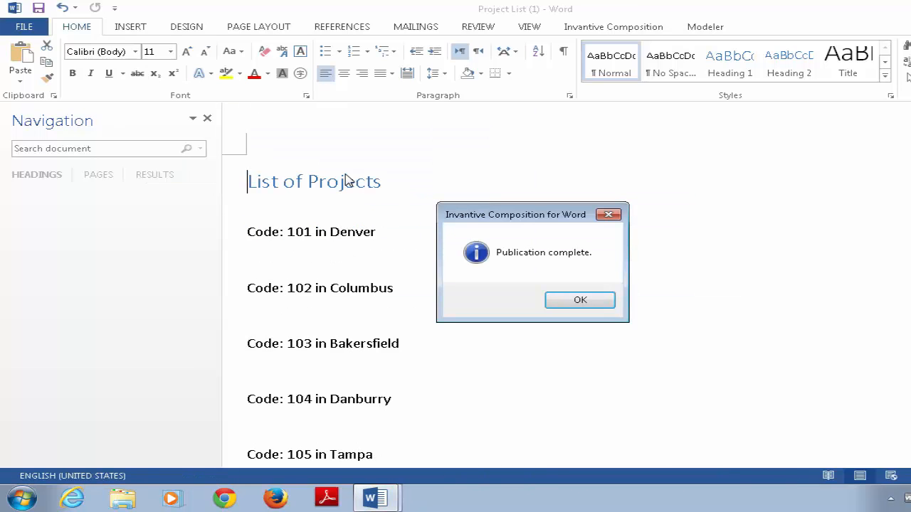
key("Return")
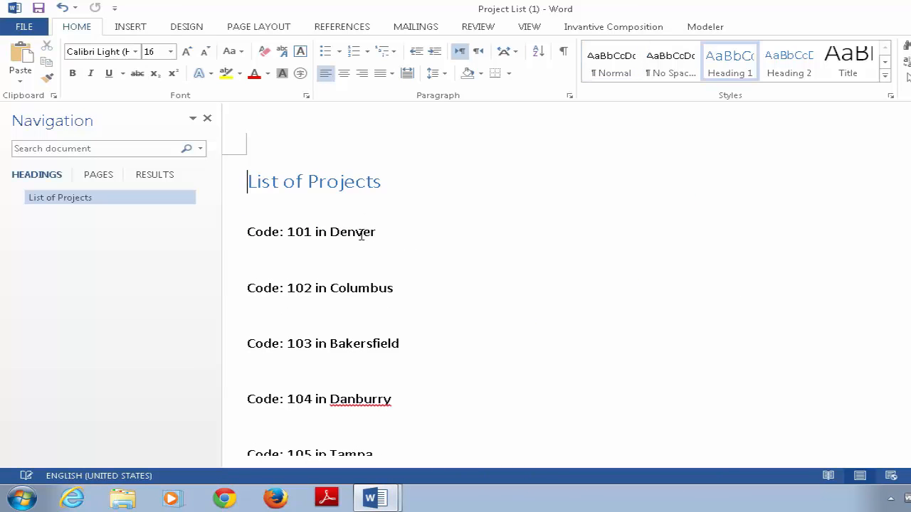
- Examine the first three project lines in the published list and close that document
left_click_drag(256, 229, 254, 246)
left_click_drag(396, 290, 252, 290)
left_click_drag(409, 344, 248, 344)
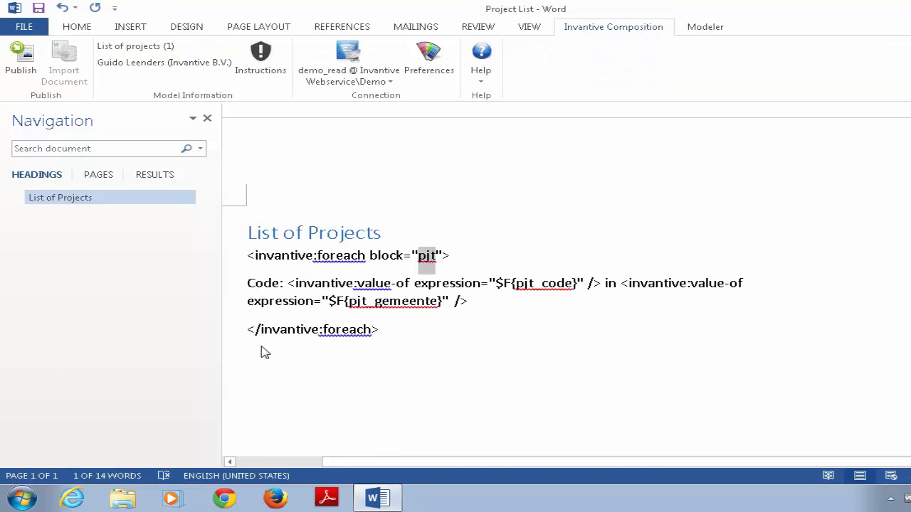
- Turn on design mode for the template and open its model for editing
left_click(687, 32)
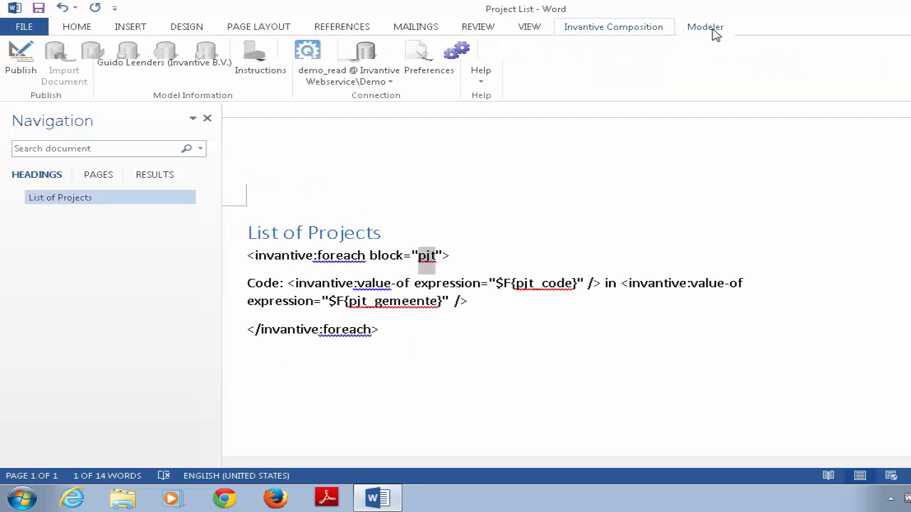
left_click(21, 62)
left_click(55, 62)
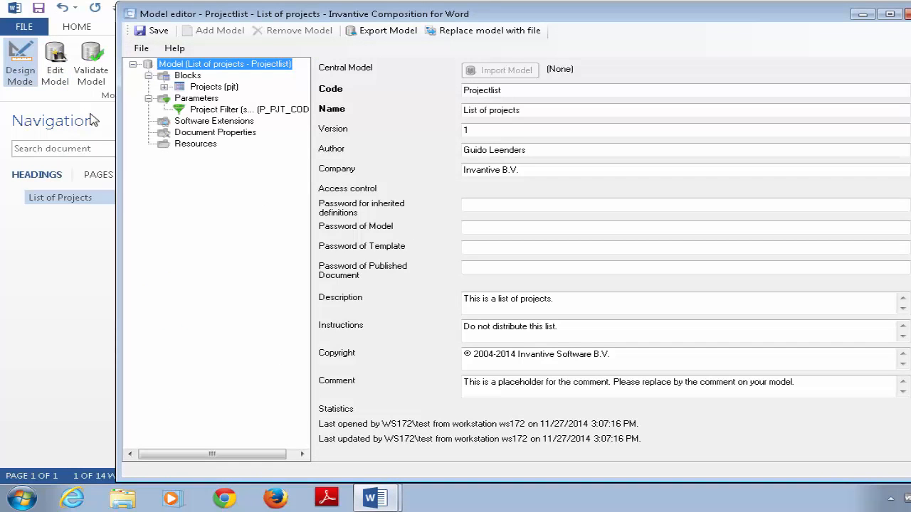
- Add a document property to the model, with "Project Filter" as both its name and description
left_click(202, 134)
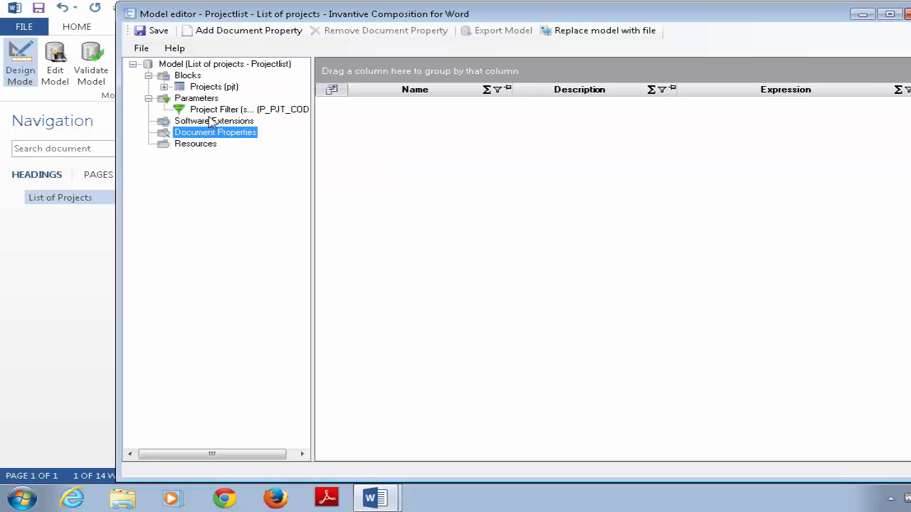
left_click(240, 32)
left_click_drag(553, 69, 389, 67)
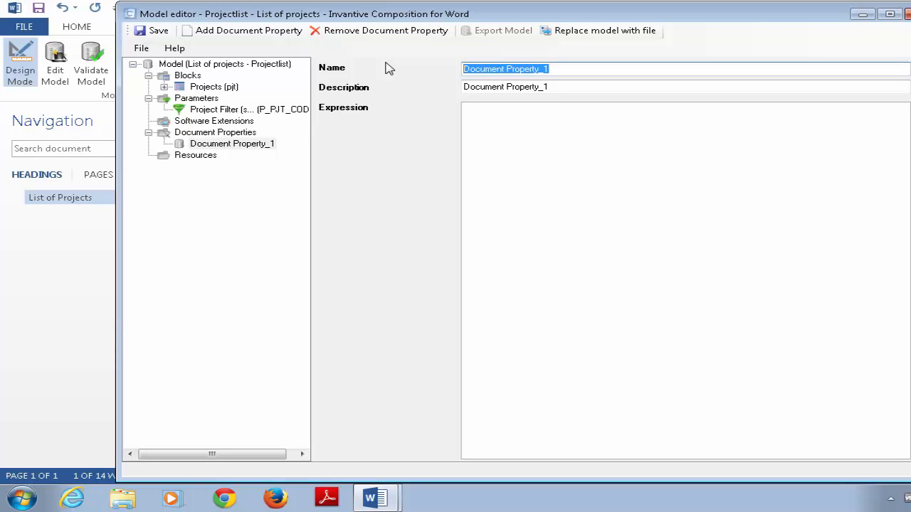
type("Project Filter")
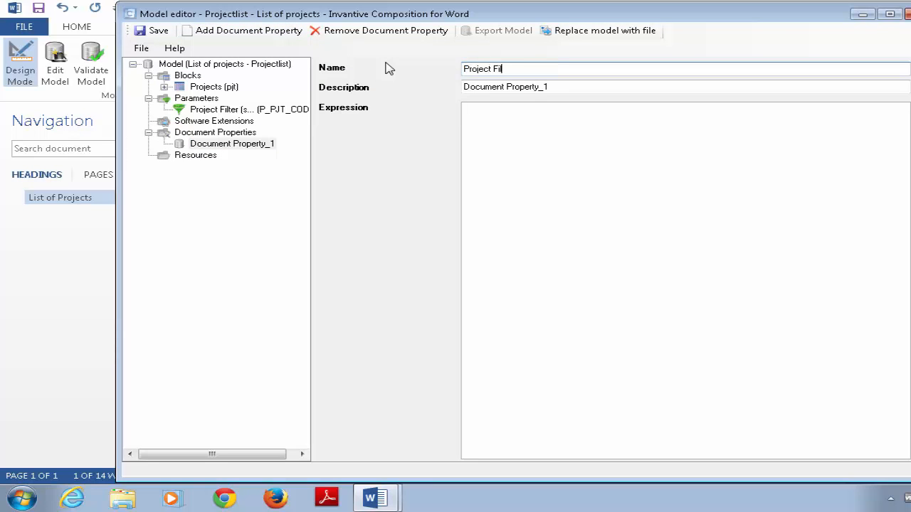
key("Tab")
type("Project Filter")
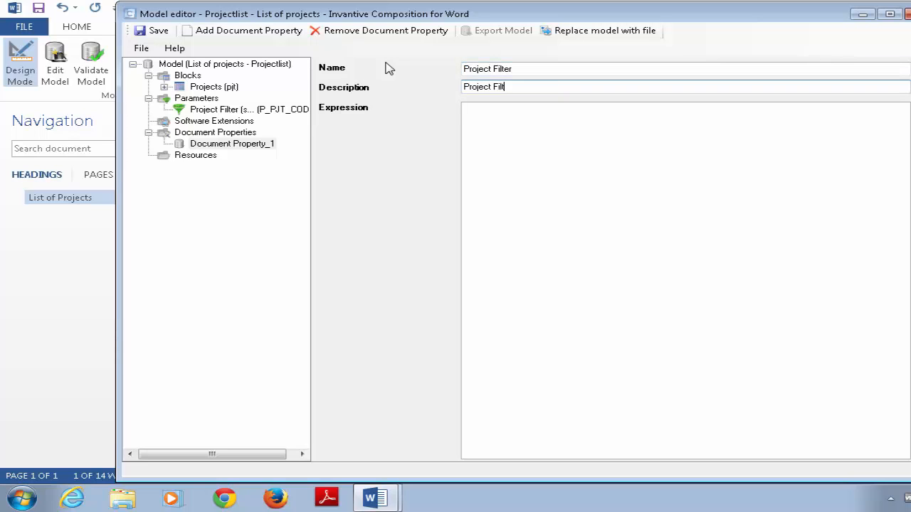
- Set the Project Filter document property's expression to $P{P_PJT_CODE} and save the model
key("Tab")
type("$")
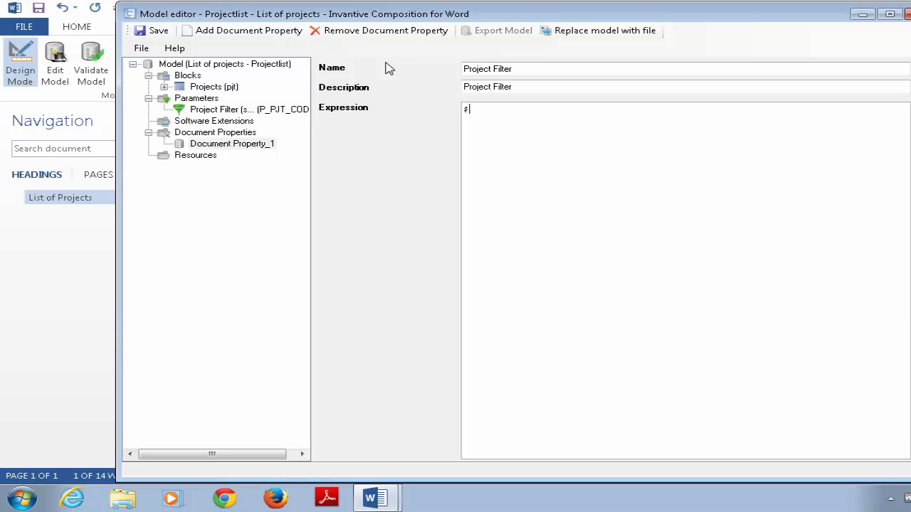
type("P{P_PJT_CODE}")
left_click(158, 30)
left_click(661, 302)
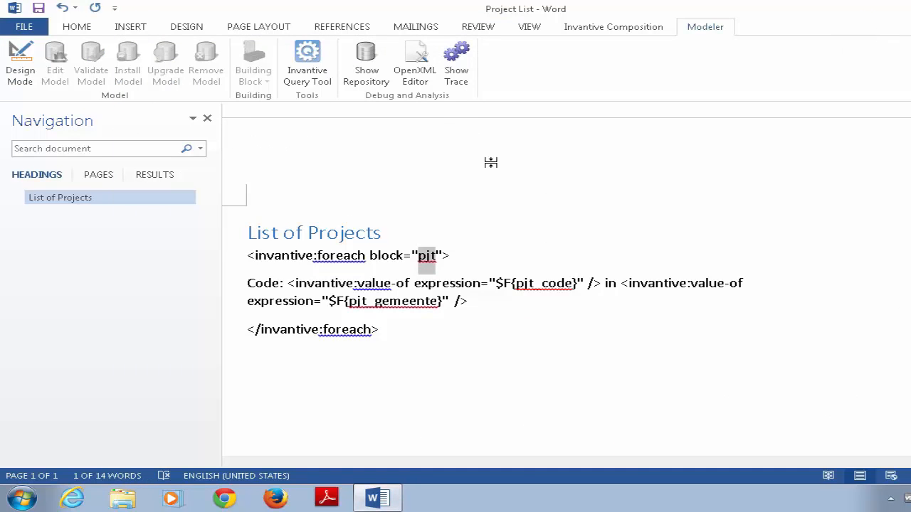
- Publish the template with the new document property, leaving the Project Filter empty
left_click(612, 27)
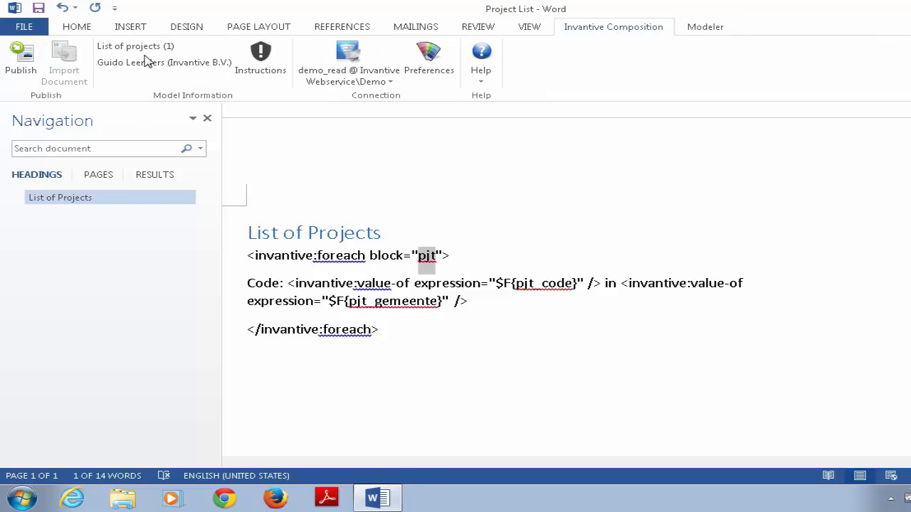
left_click(23, 64)
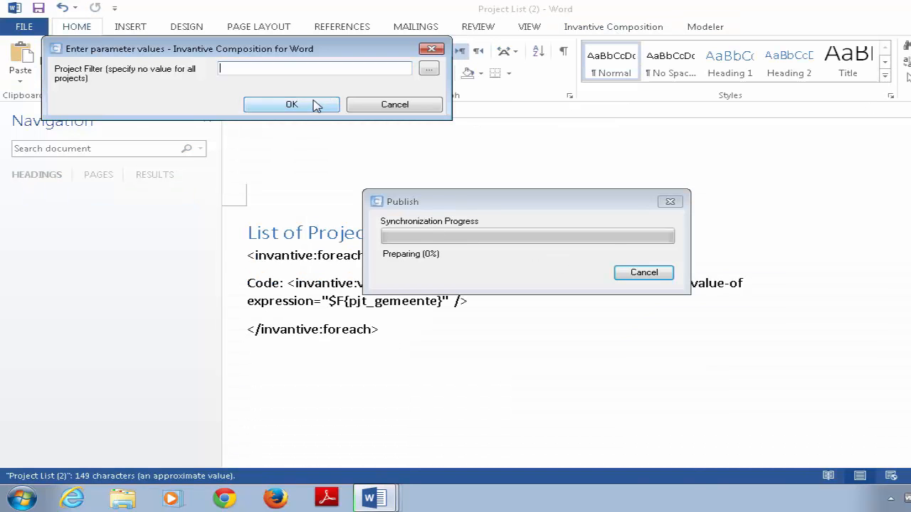
left_click(315, 104)
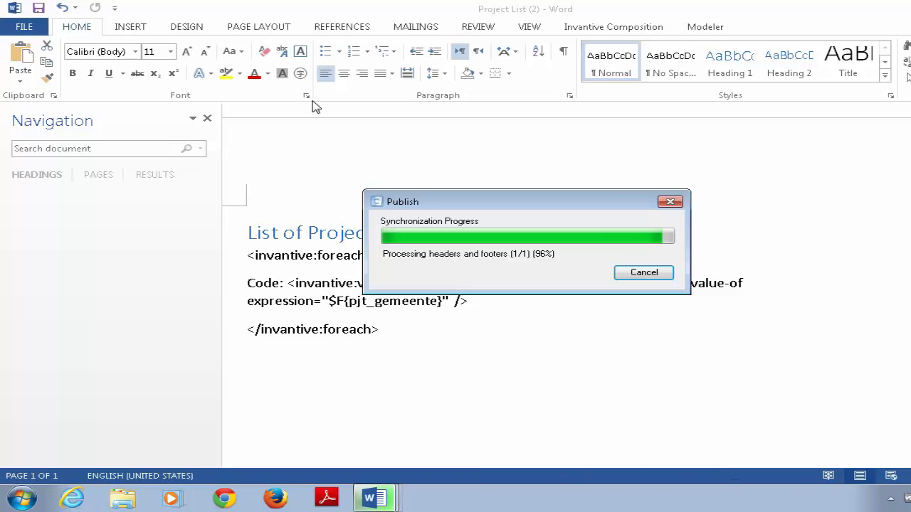
left_click(580, 300)
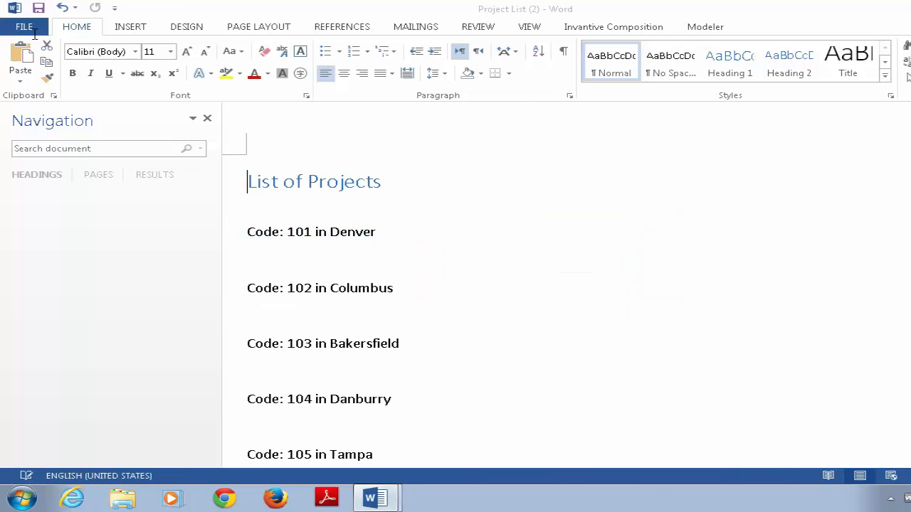
- Check the Project Filter entry among the published document's custom advanced properties, widening the name column, and return to the document
left_click(21, 29)
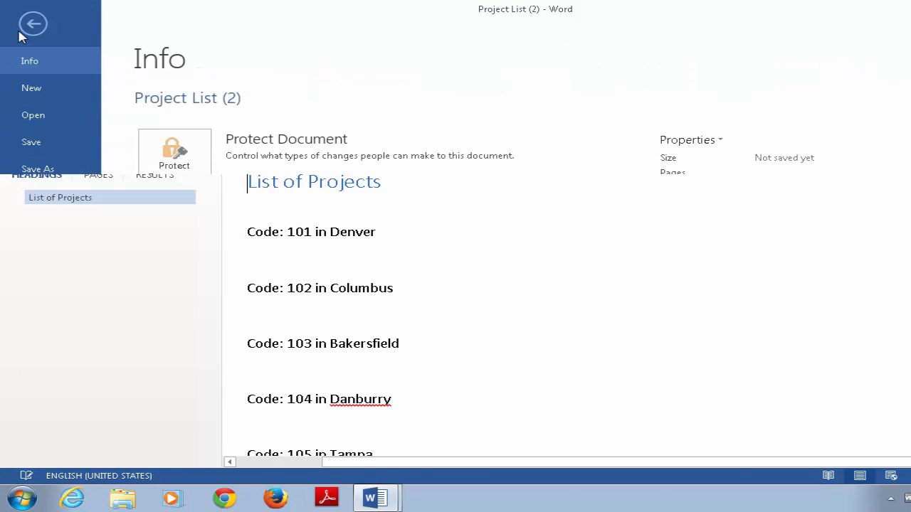
left_click(689, 143)
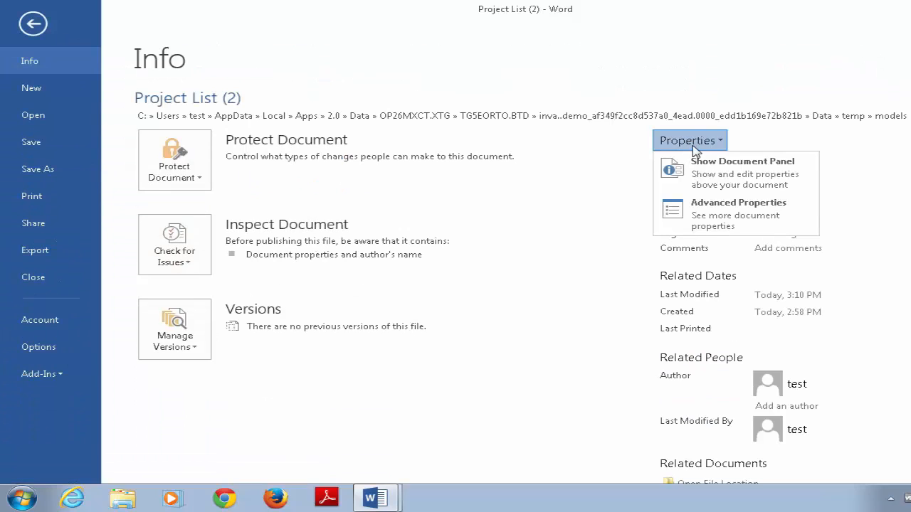
left_click(715, 222)
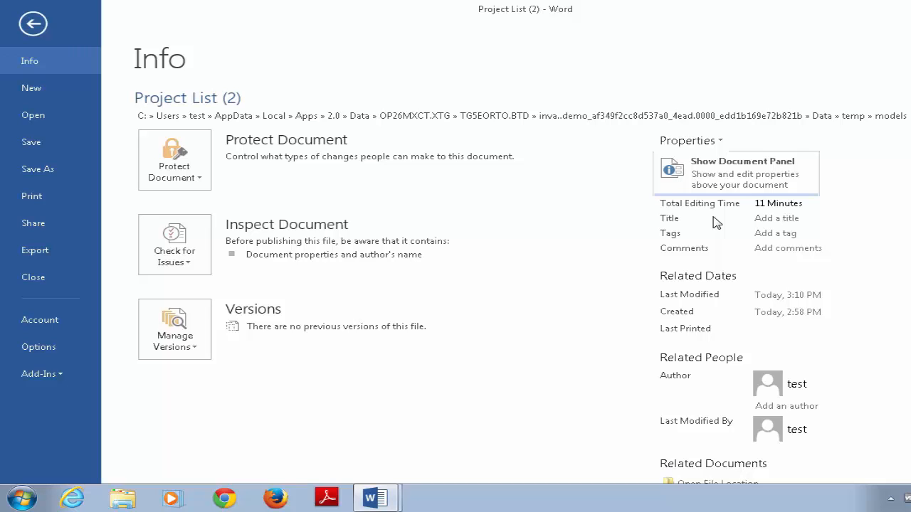
left_click(585, 118)
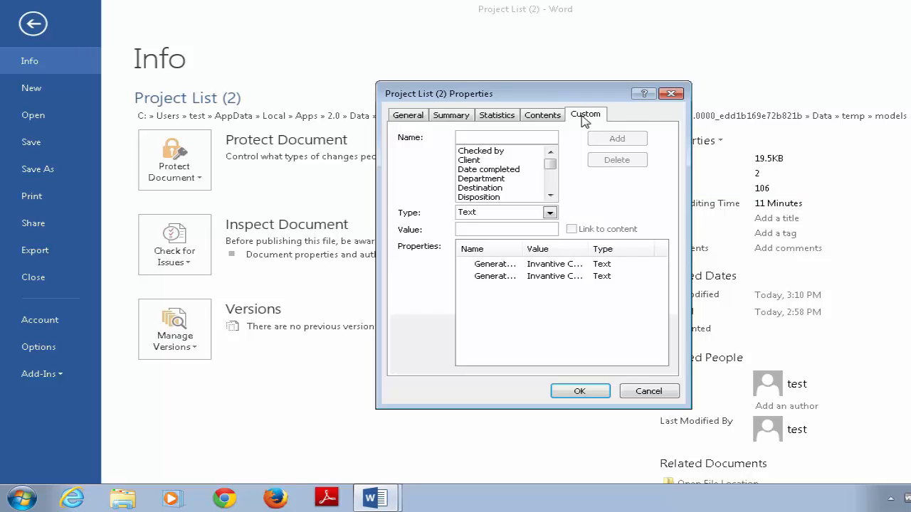
left_click(496, 289)
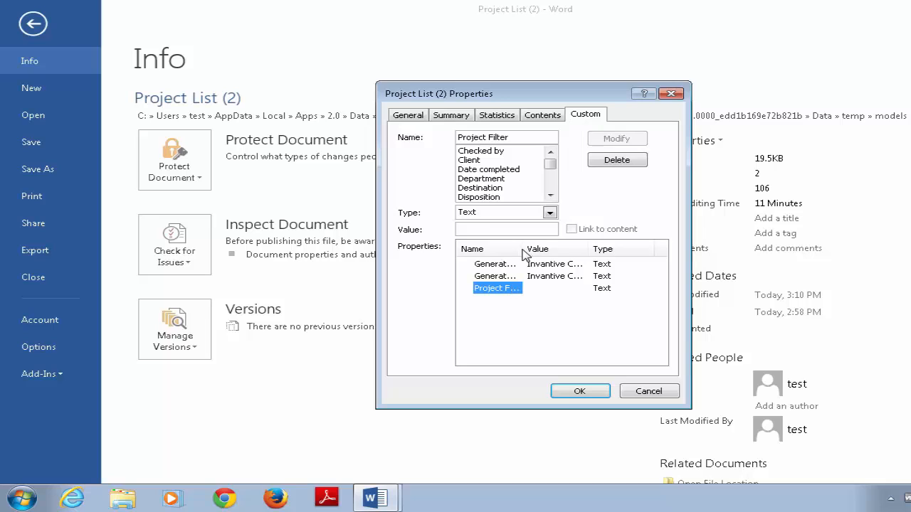
left_click_drag(521, 248, 579, 246)
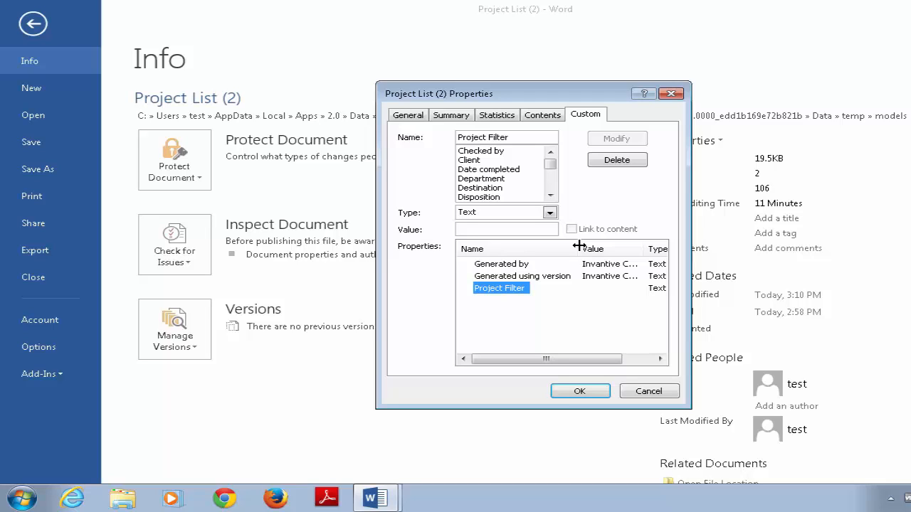
left_click(591, 389)
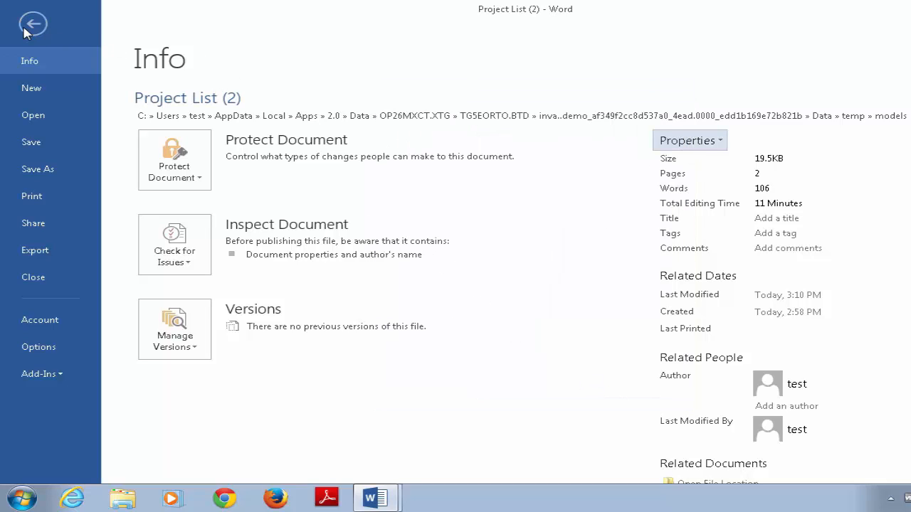
left_click(27, 26)
left_click(610, 27)
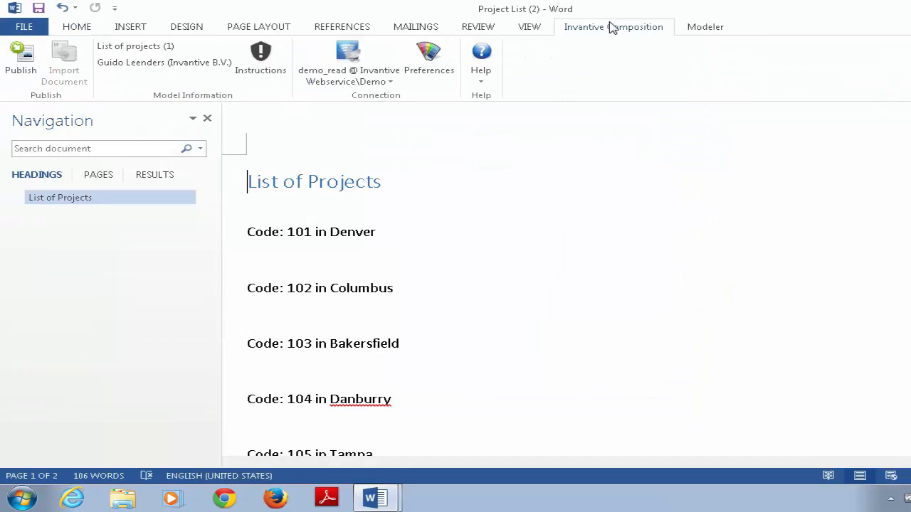